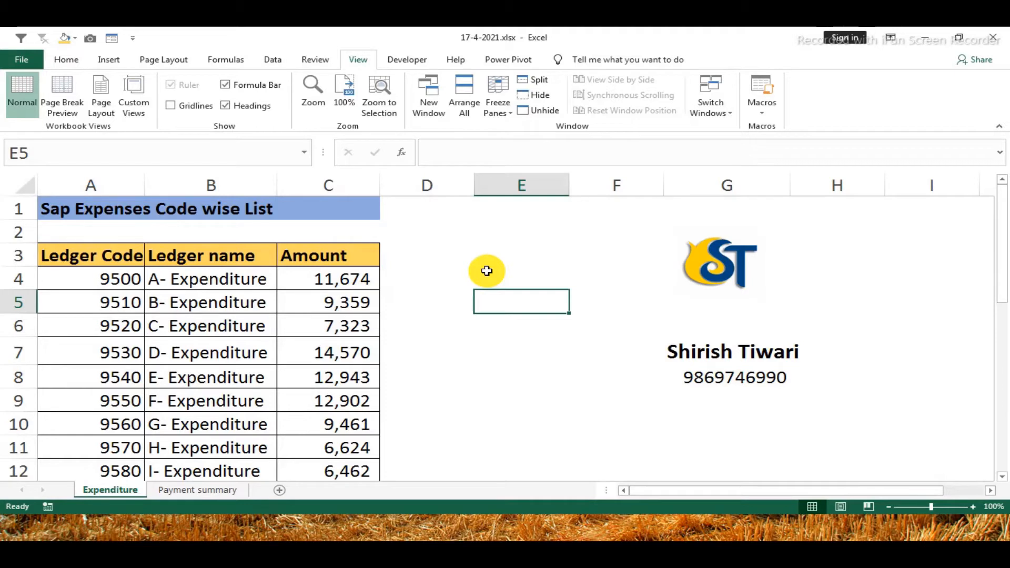
# Review the ledger codes and amounts listed on the Expenditure sheet
pyautogui.click(486, 271)
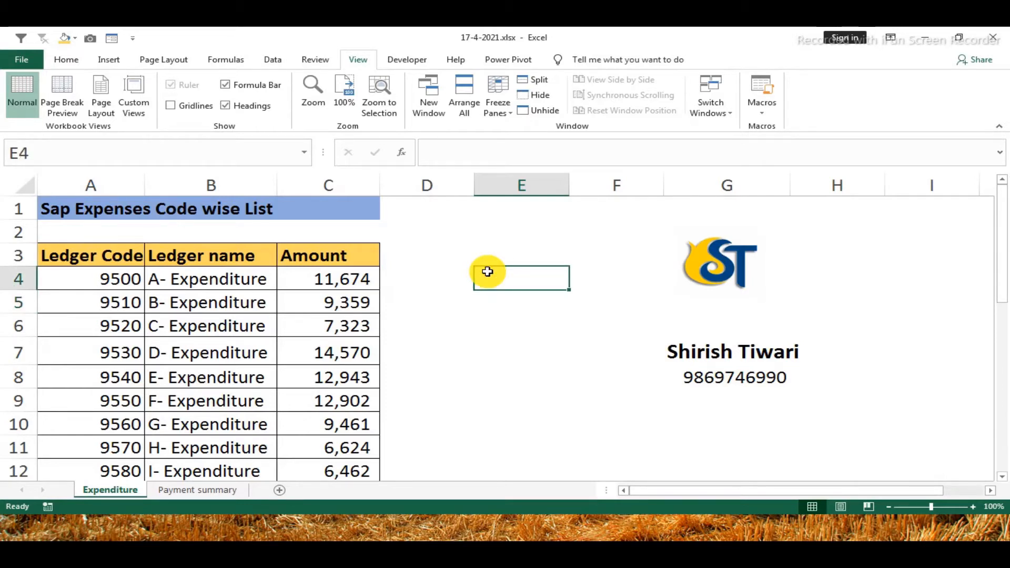
pyautogui.moveTo(61, 274); pyautogui.dragTo(62, 406)
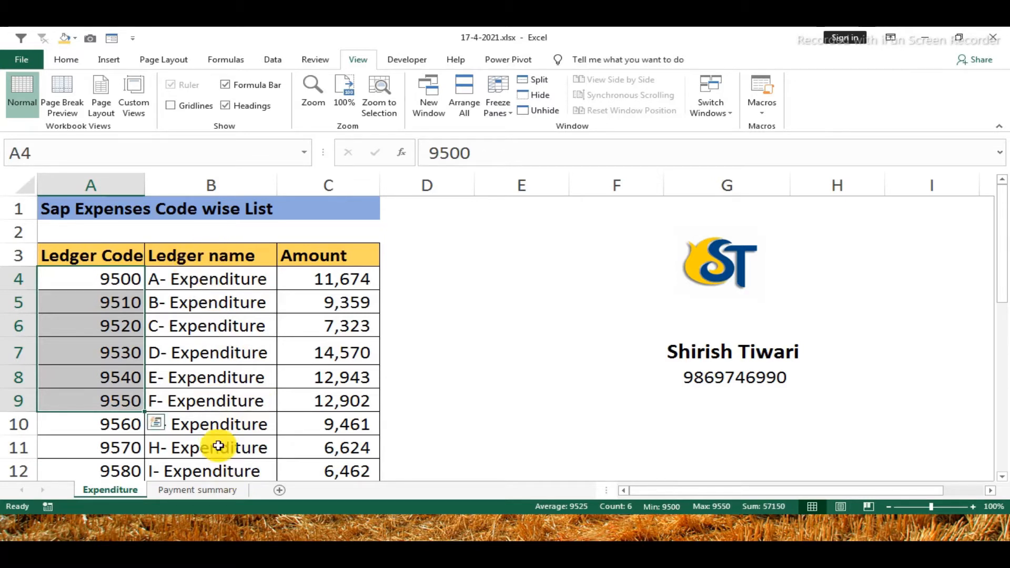
pyautogui.moveTo(360, 275); pyautogui.dragTo(333, 468)
pyautogui.scroll(-2, 312, 388)
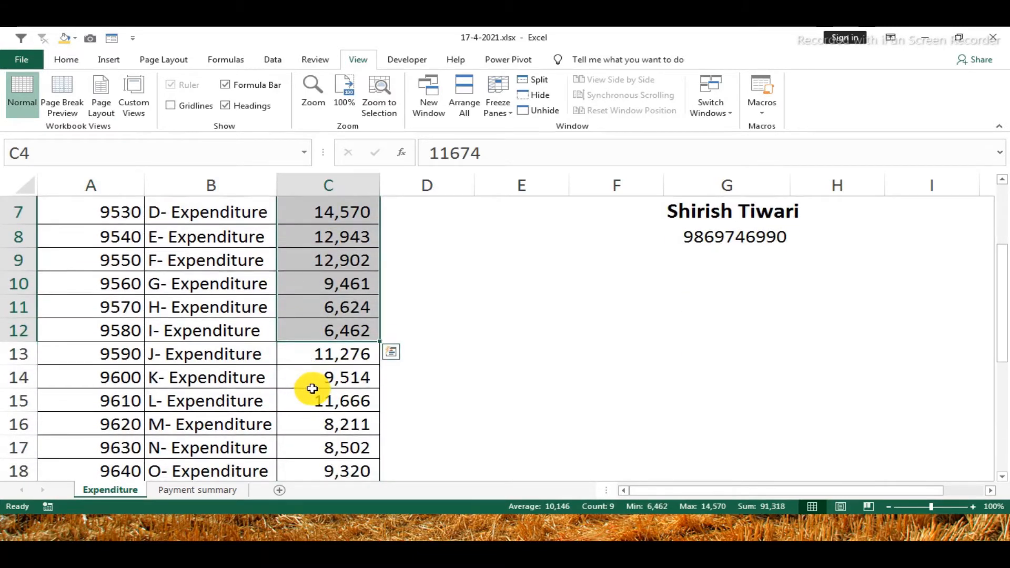
pyautogui.scroll(1, 312, 388)
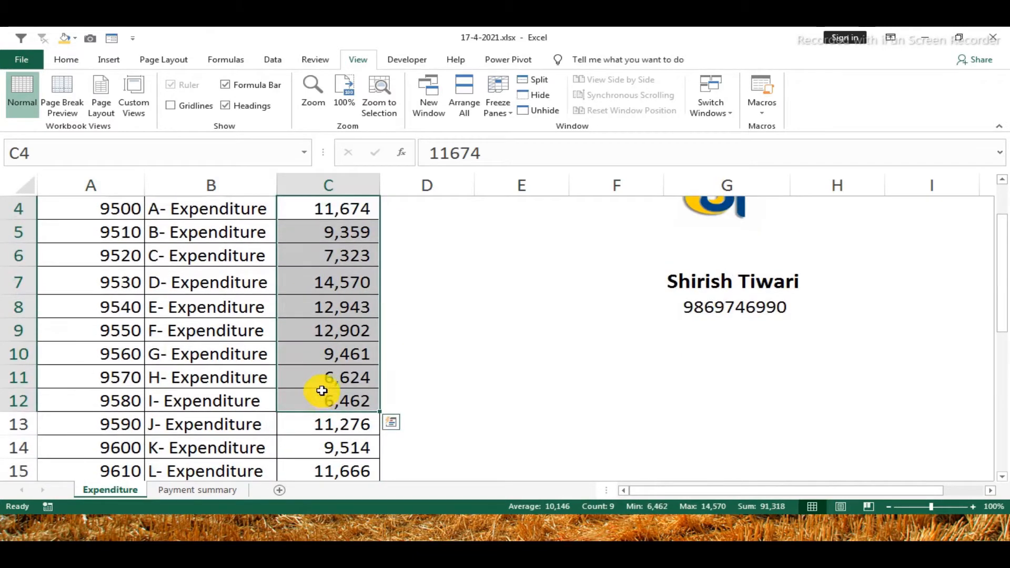
# Examine the expense particulars, their amounts and the Total formula on the Payment summary sheet
pyautogui.click(199, 494)
pyautogui.click(520, 348)
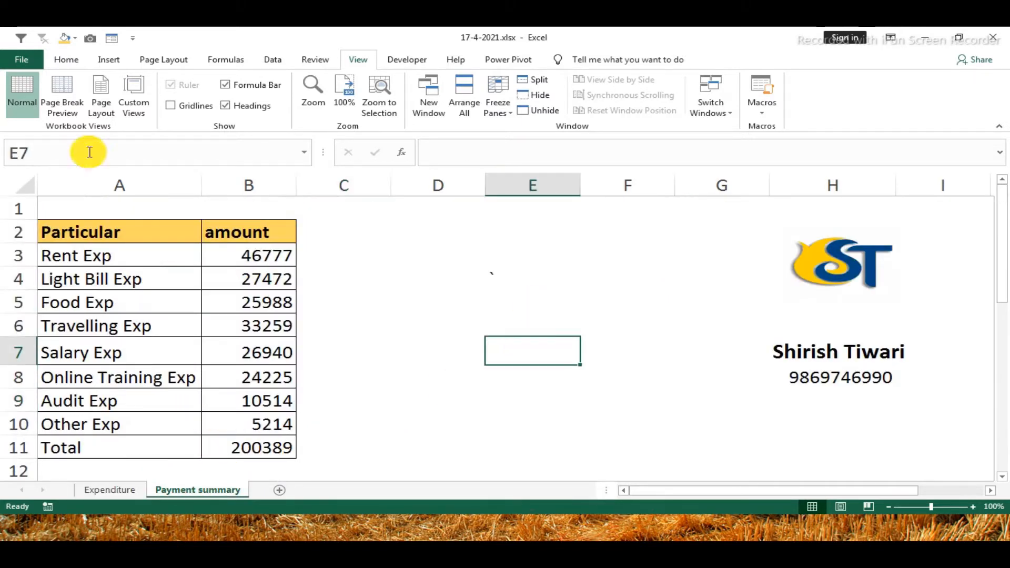
pyautogui.click(113, 235)
pyautogui.click(55, 254)
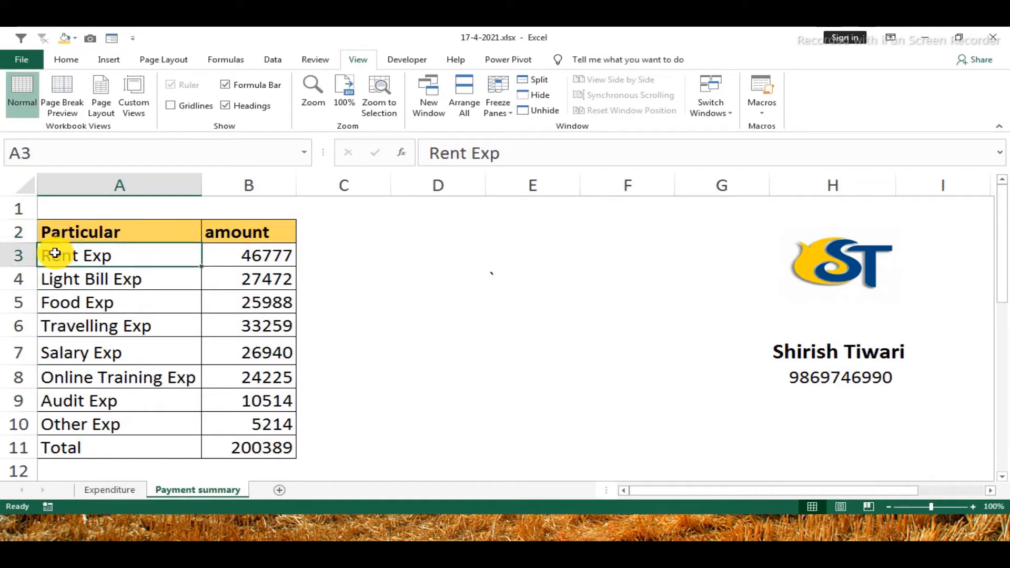
pyautogui.moveTo(55, 254); pyautogui.dragTo(56, 275)
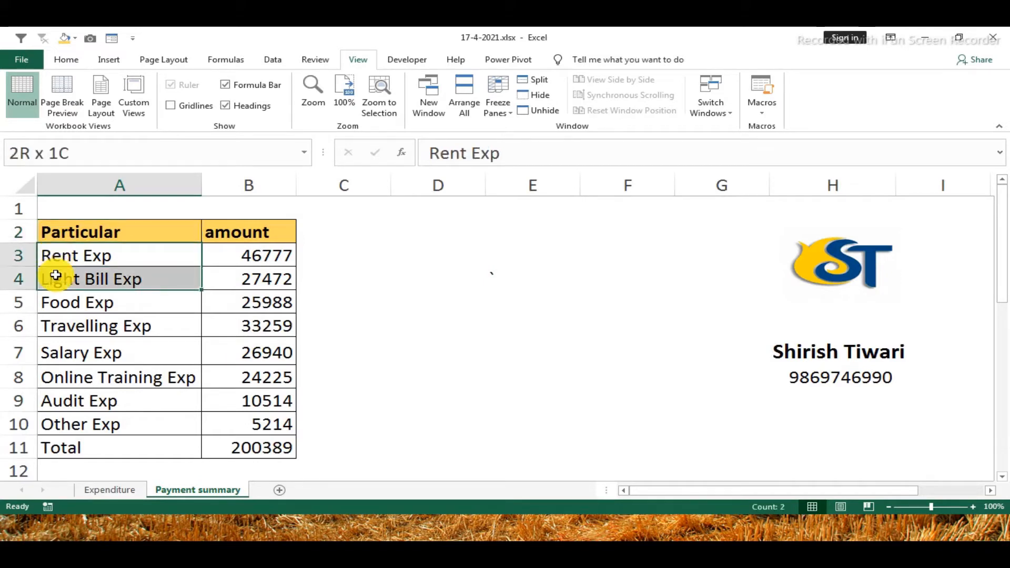
pyautogui.click(75, 299)
pyautogui.click(71, 324)
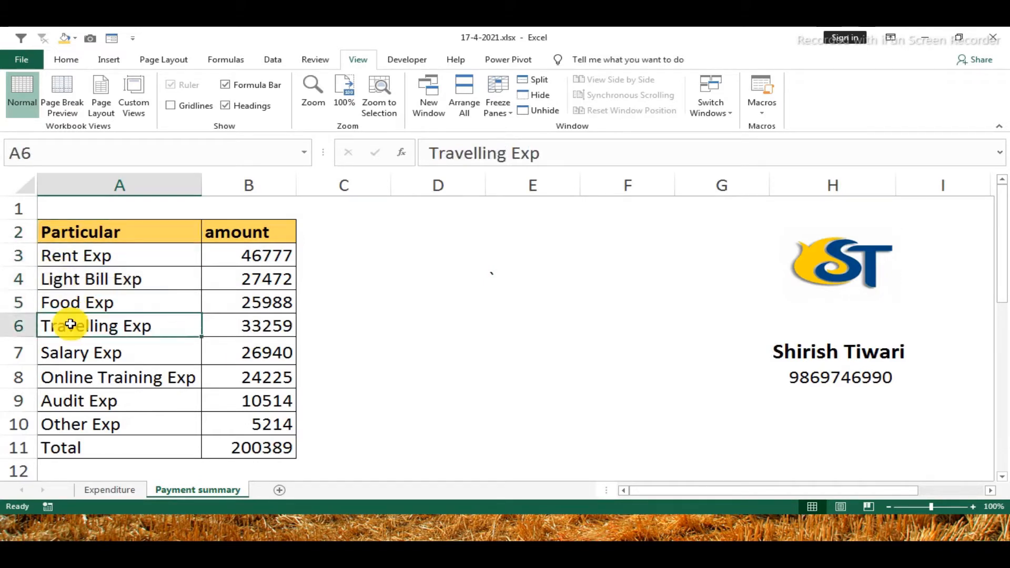
pyautogui.click(70, 358)
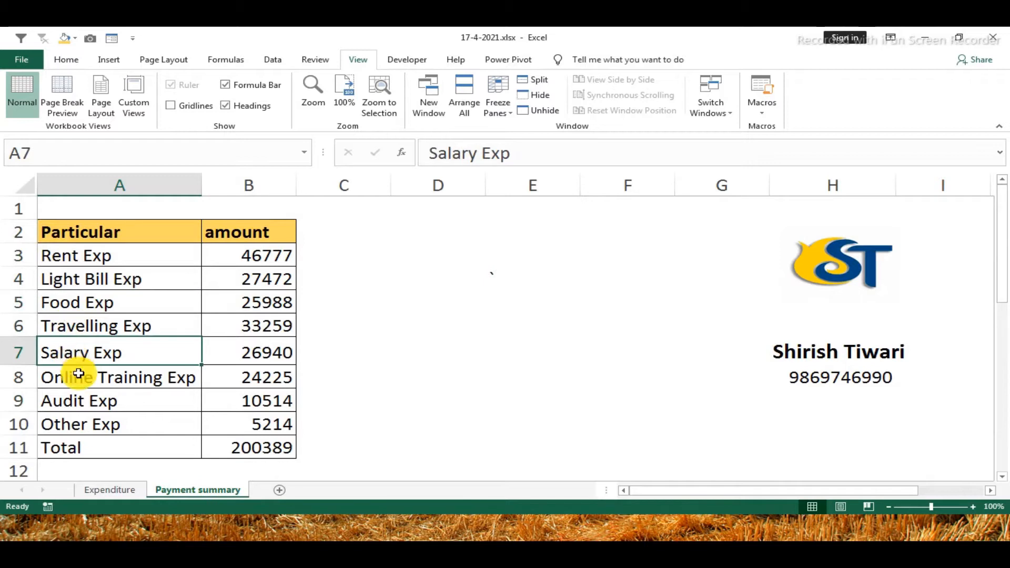
pyautogui.click(75, 379)
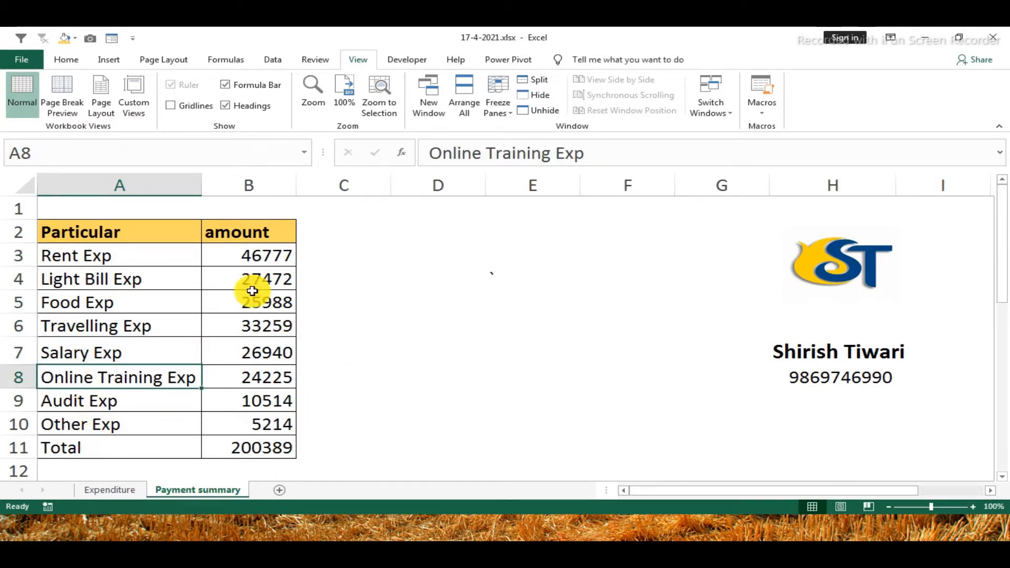
pyautogui.moveTo(247, 252); pyautogui.dragTo(245, 443)
pyautogui.click(260, 453)
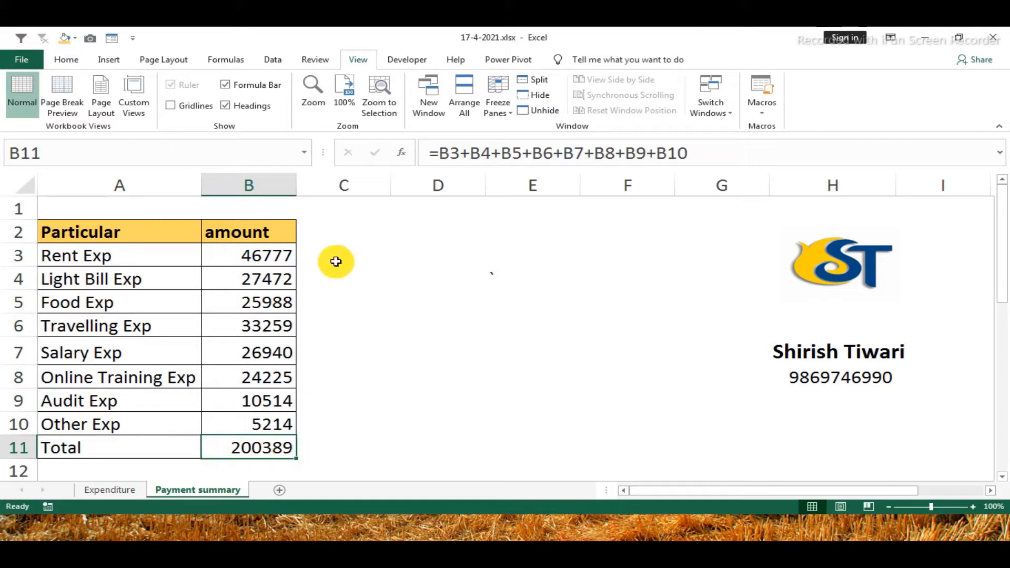
# Enlarge the formula bar to show the whole Rent Exp formula in cell B3
pyautogui.click(249, 260)
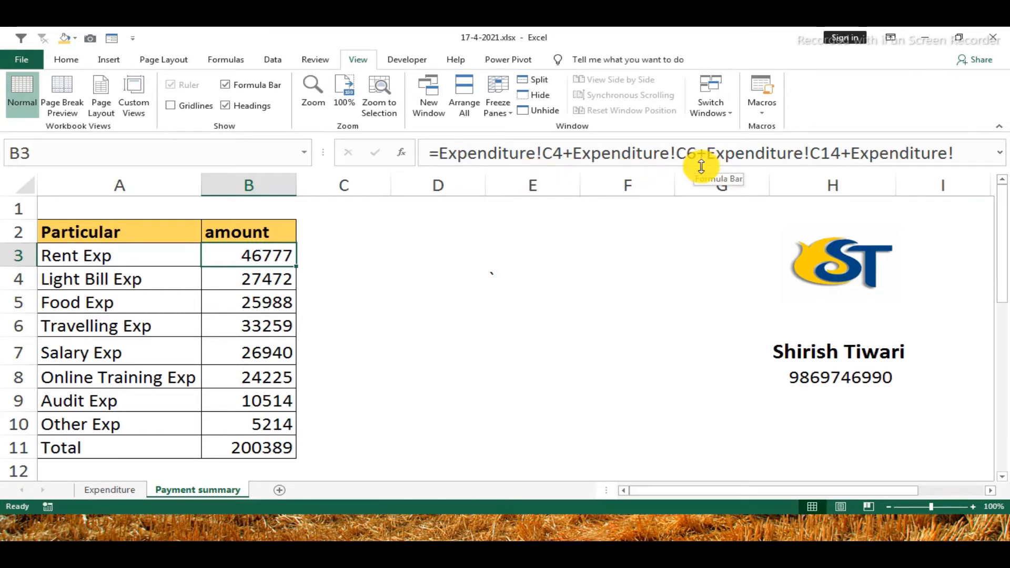
pyautogui.moveTo(701, 167); pyautogui.dragTo(698, 184)
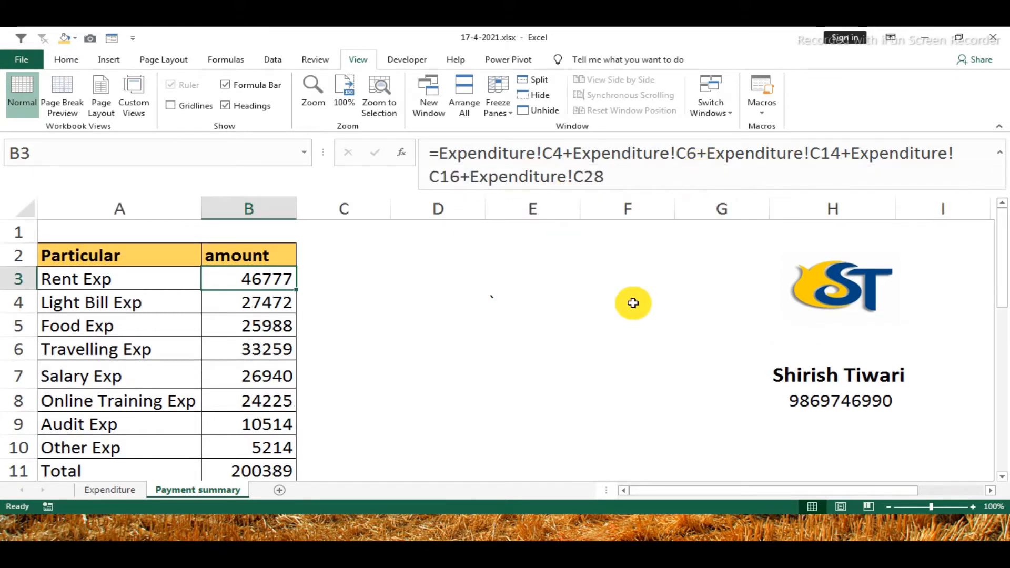
pyautogui.moveTo(441, 153); pyautogui.dragTo(558, 153)
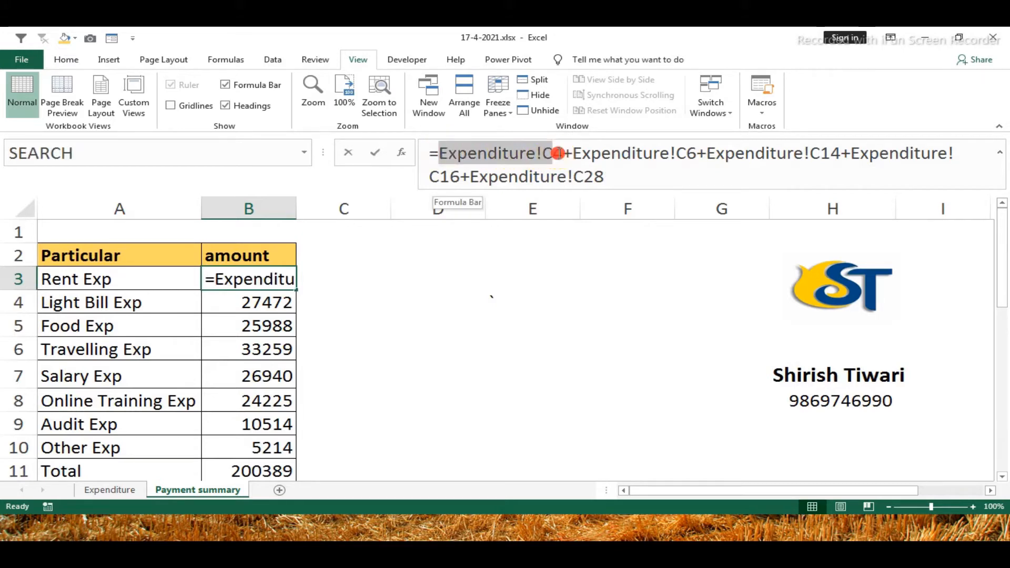
pyautogui.click(109, 490)
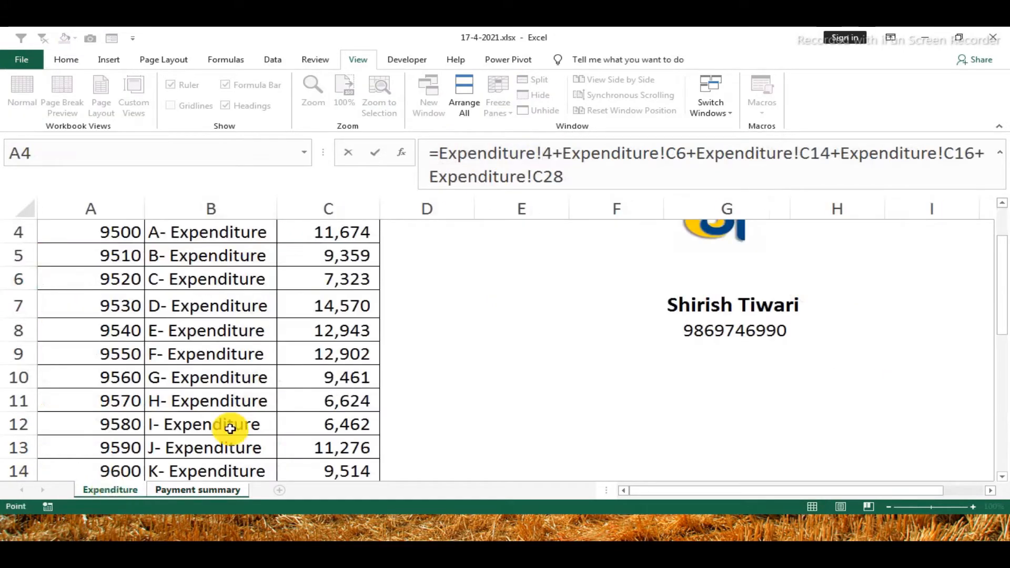
pyautogui.click(315, 240)
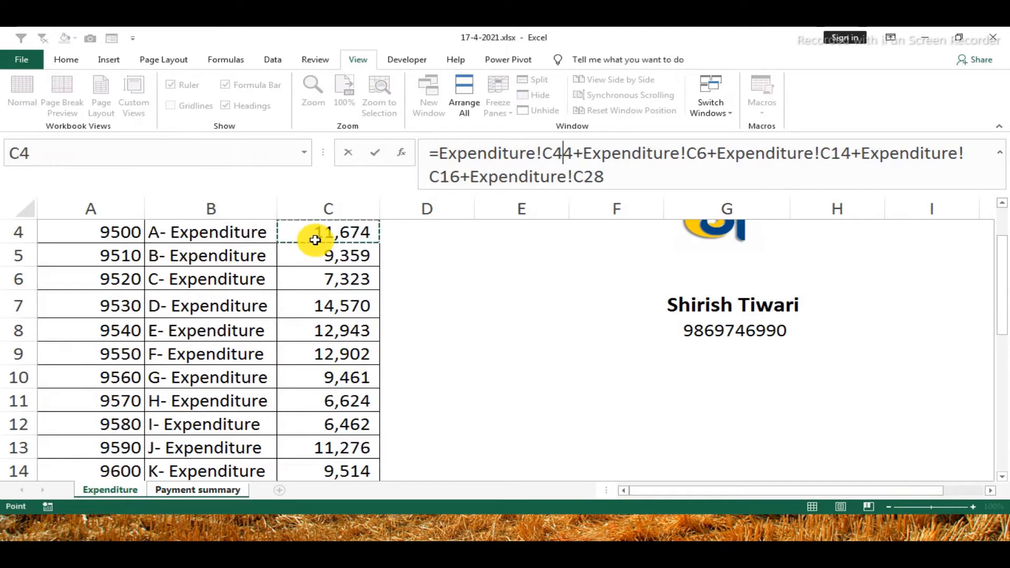
pyautogui.press('Return')
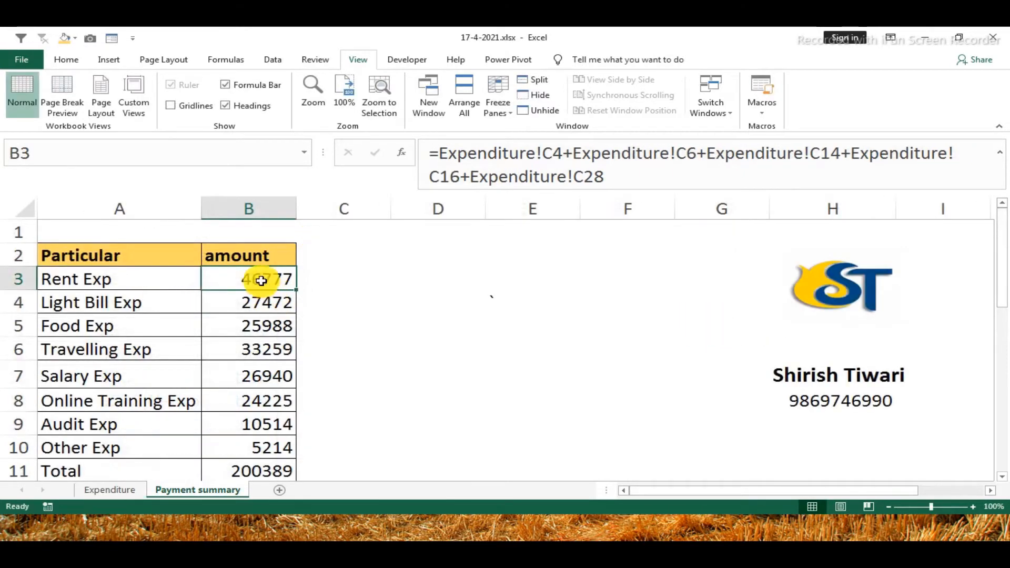
# Compare the references in the Rent Exp formula in B3 with the source amounts on the Expenditure sheet, starting at C4
pyautogui.click(106, 493)
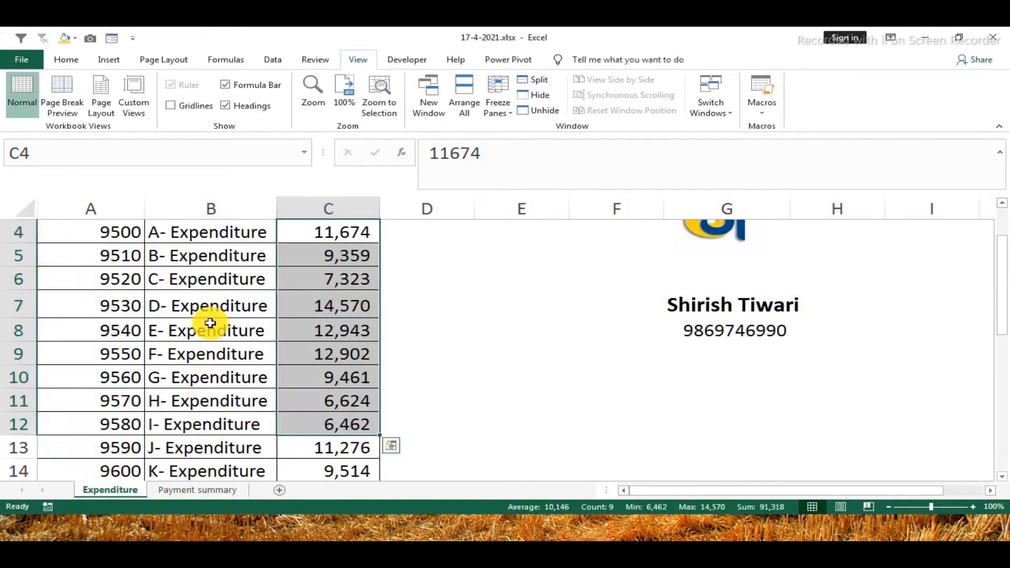
pyautogui.click(298, 279)
pyautogui.press('Up')
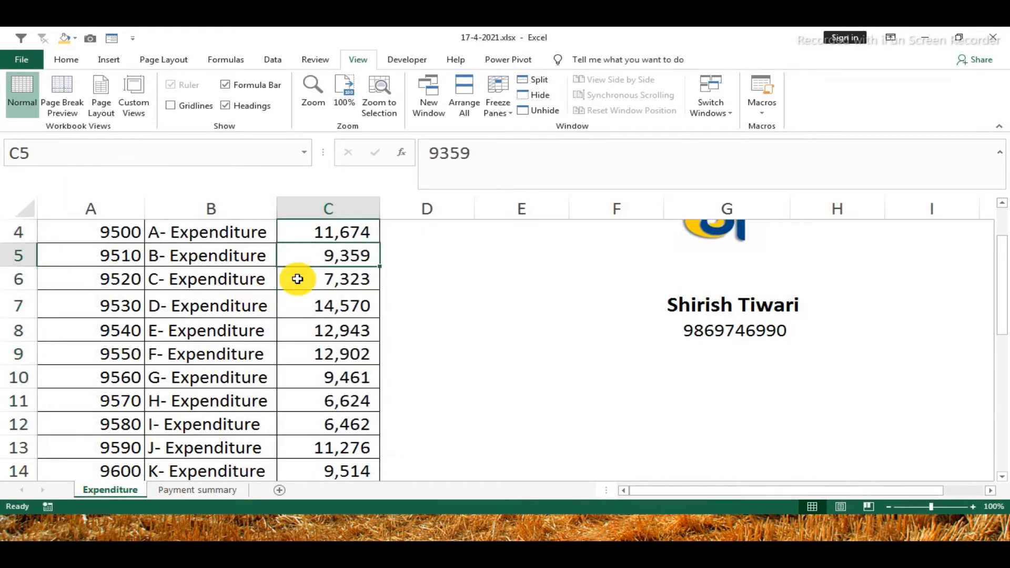
pyautogui.press('Up')
pyautogui.press('Up')
pyautogui.press('Up')
pyautogui.press('Up')
pyautogui.press('Down')
pyautogui.press('Down')
pyautogui.press('Down')
pyautogui.press('Down')
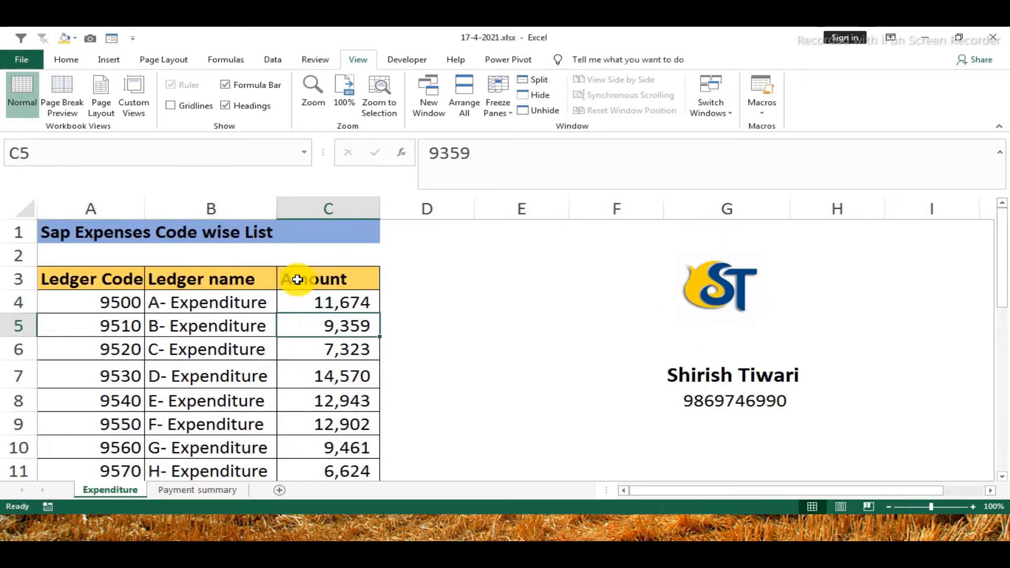
pyautogui.press('Up')
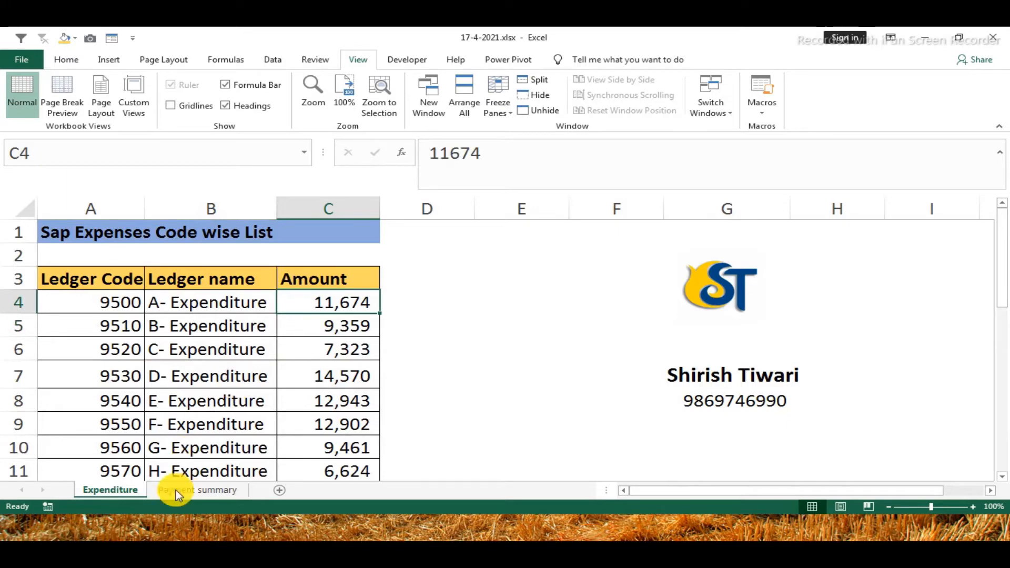
pyautogui.click(199, 491)
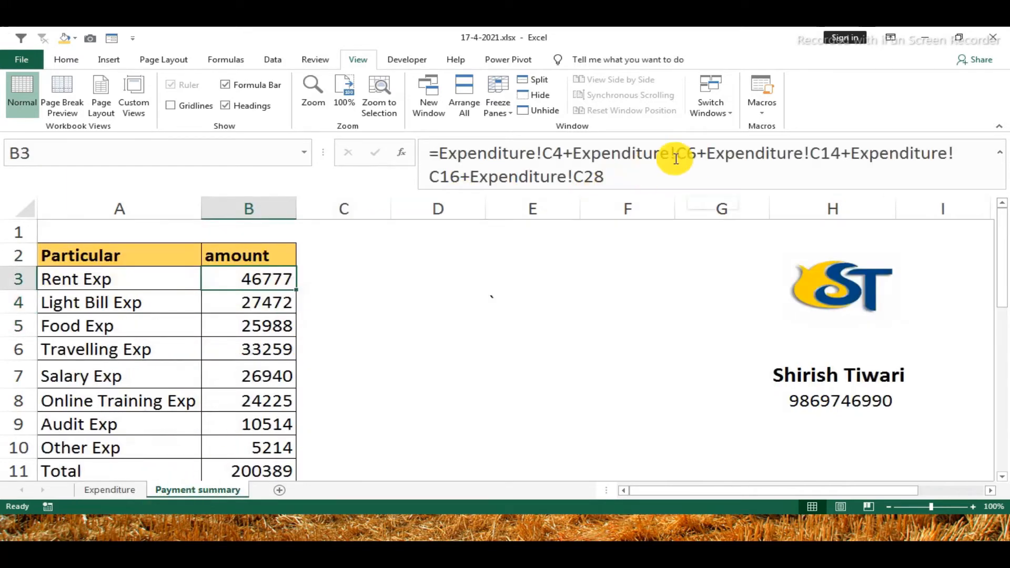
pyautogui.click(105, 490)
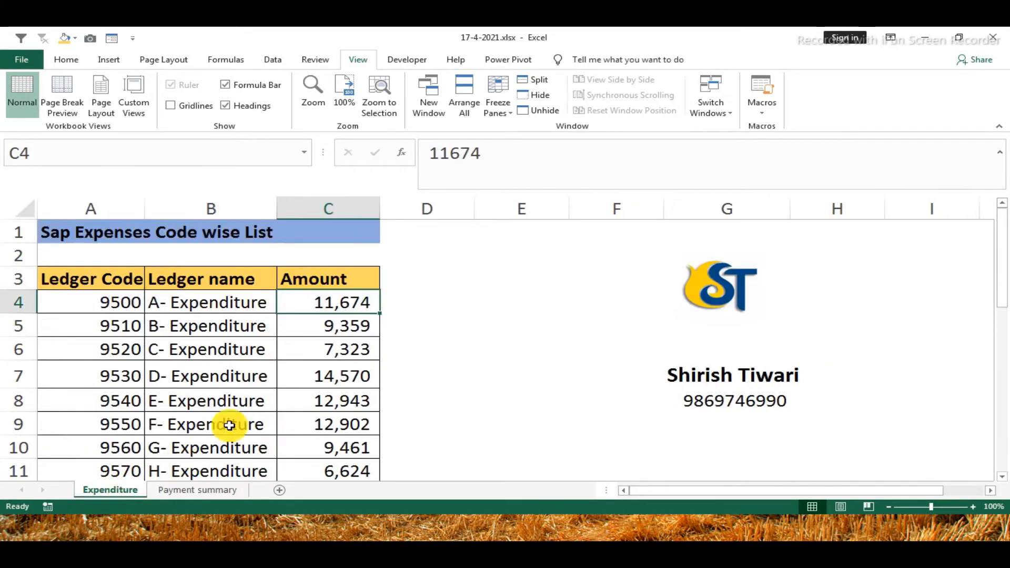
pyautogui.click(189, 491)
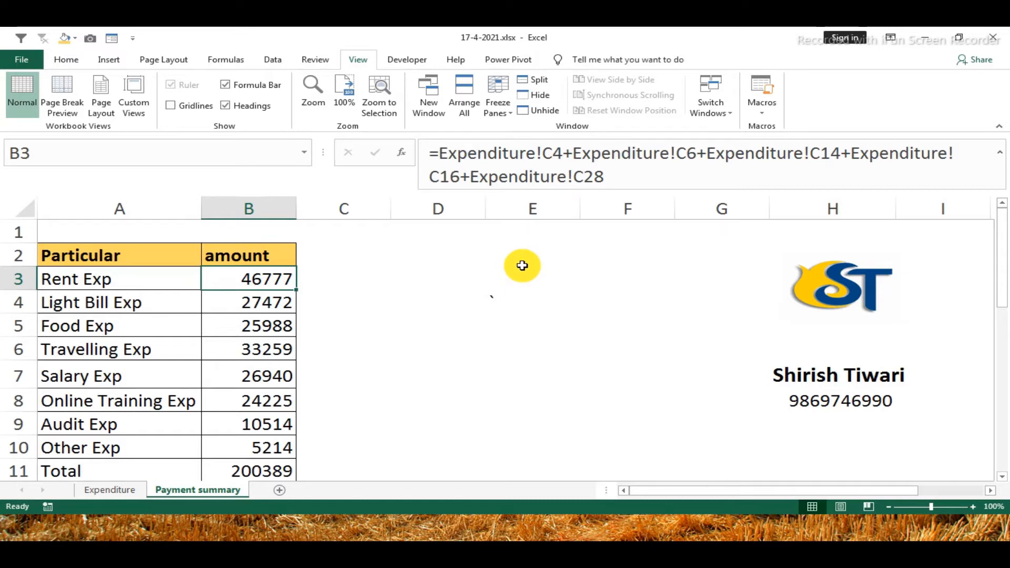
# Display all formulas on the Payment summary sheet, fit column B to them and compare them with the Expenditure sheet
pyautogui.click(246, 317)
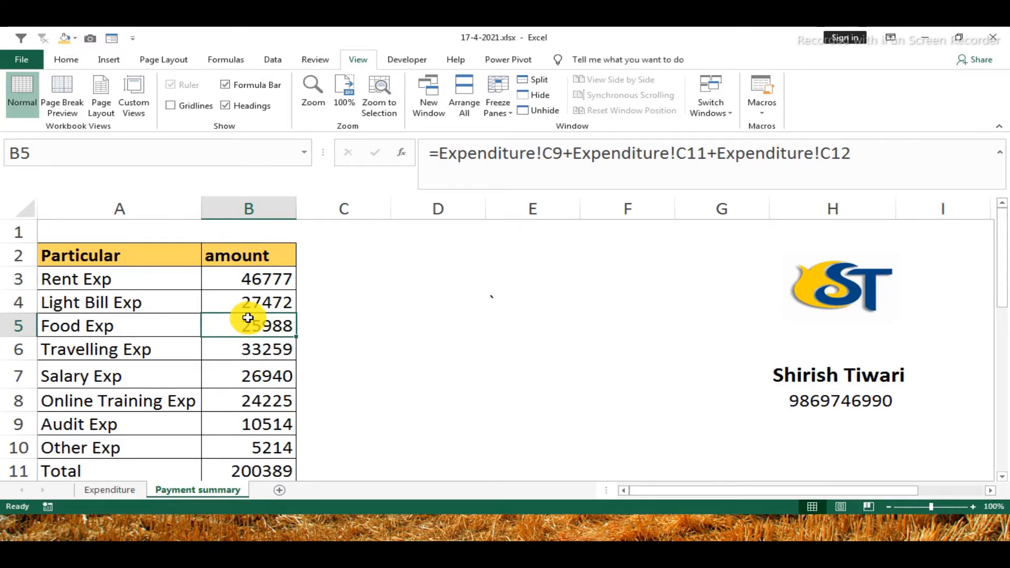
pyautogui.hotkey('ctrl', '`')
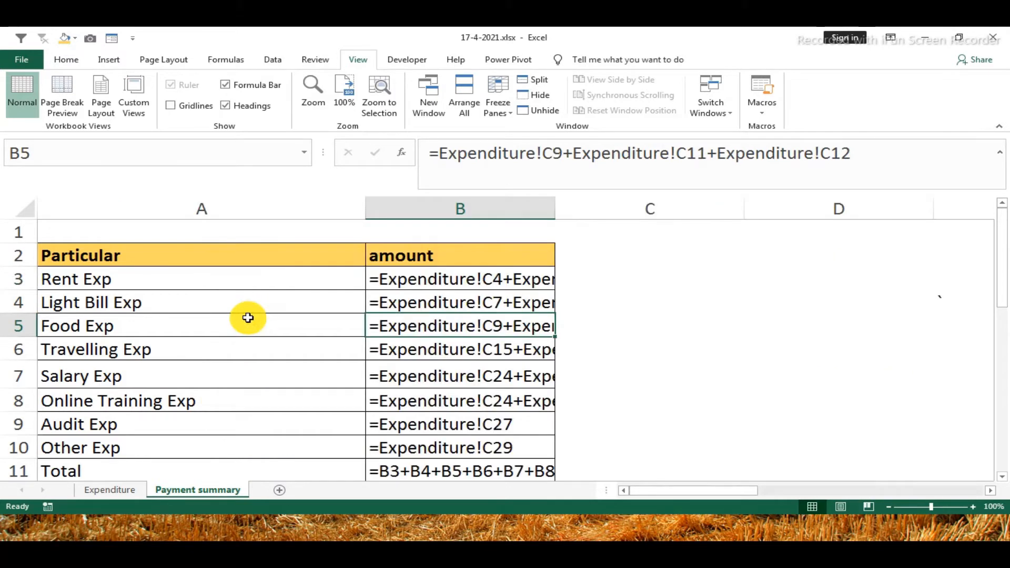
pyautogui.doubleClick(554, 213)
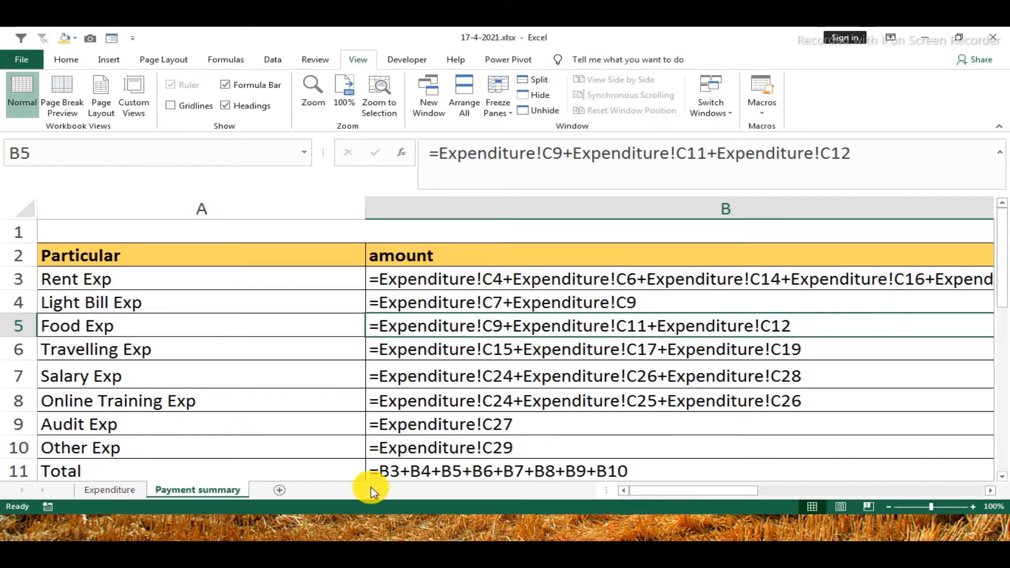
pyautogui.click(106, 491)
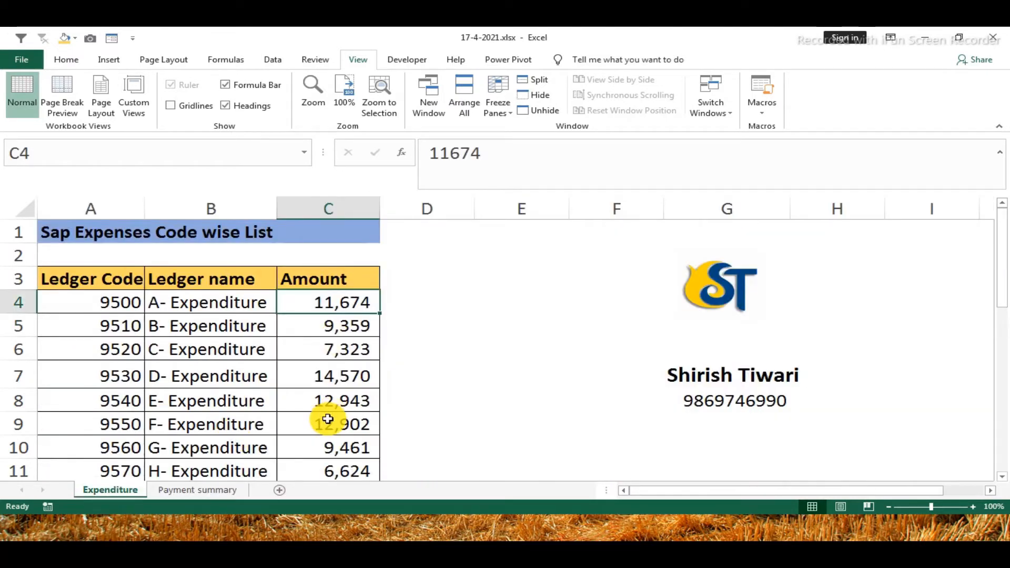
pyautogui.click(184, 490)
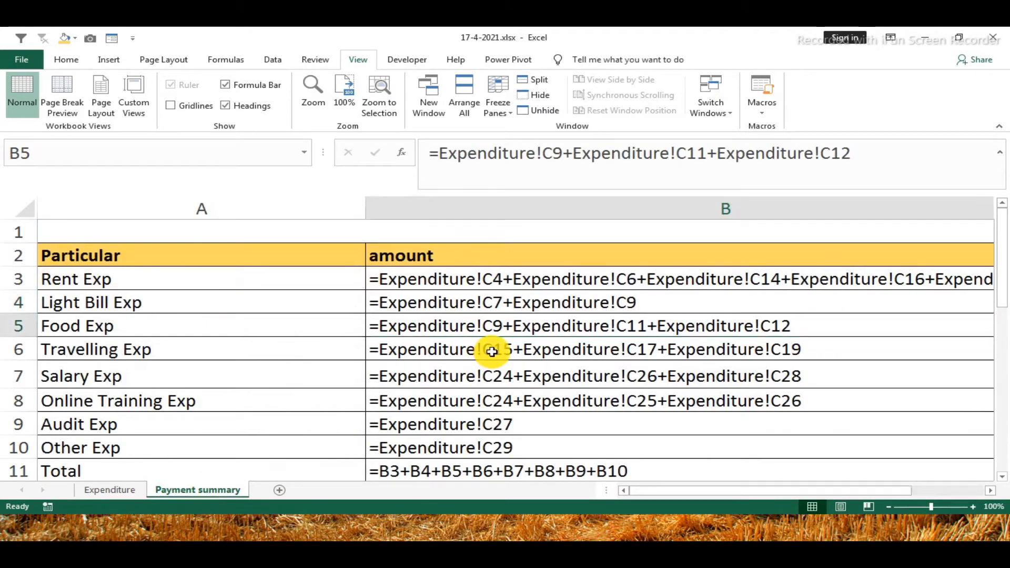
# Switch the Payment summary sheet back to displaying values and narrow column B to suit the amounts
pyautogui.hotkey('ctrl', '`')
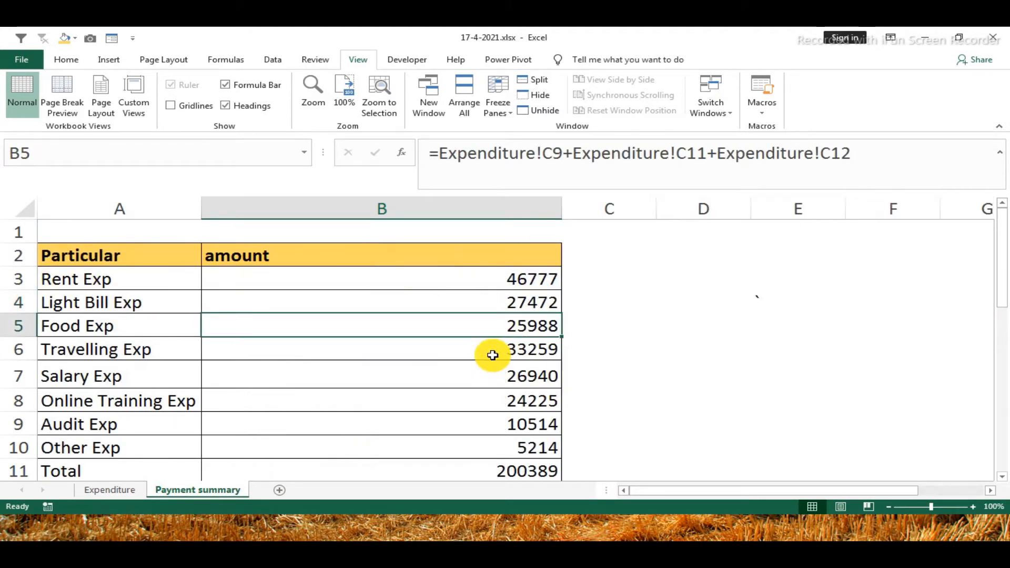
pyautogui.click(514, 281)
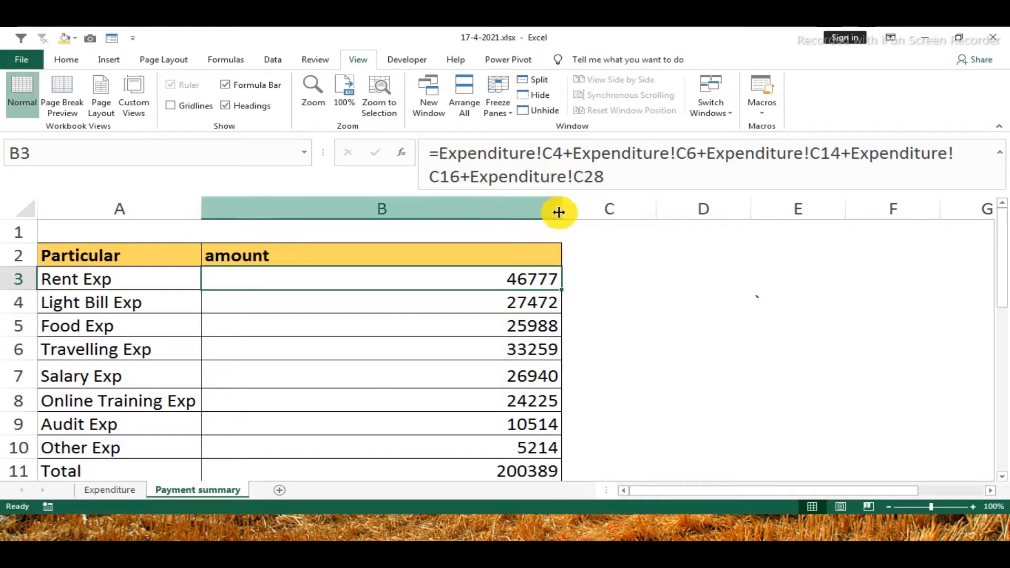
pyautogui.moveTo(559, 209); pyautogui.dragTo(386, 236)
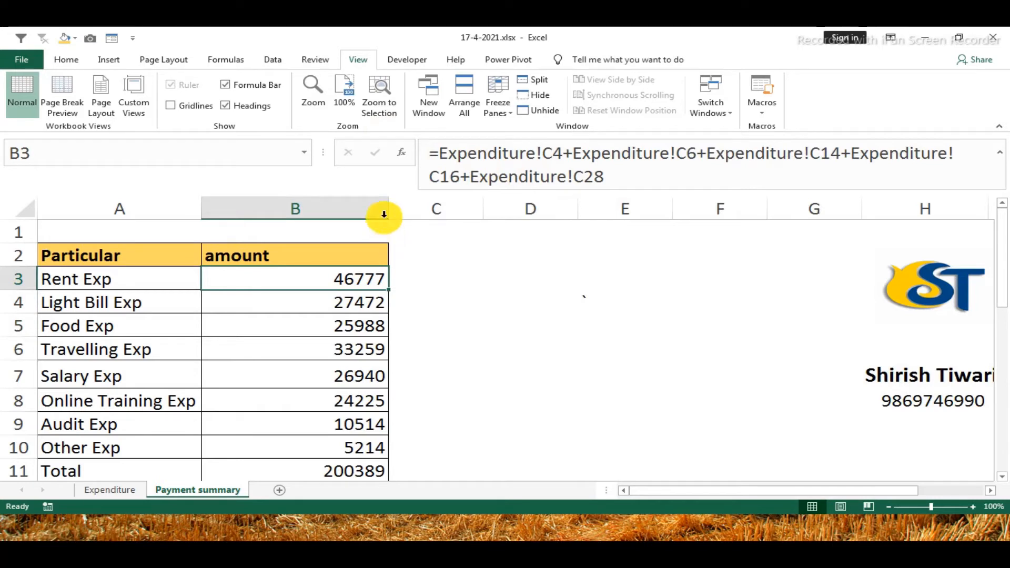
pyautogui.moveTo(388, 207); pyautogui.dragTo(370, 211)
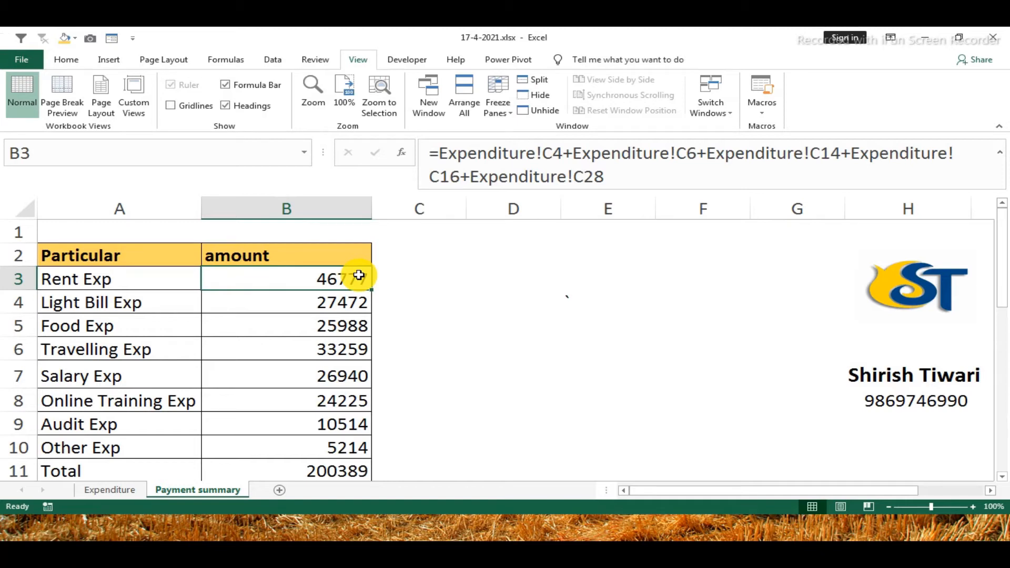
# Copy the full Rent Exp formula text from B3 and paste it into cell C1
pyautogui.click(352, 276)
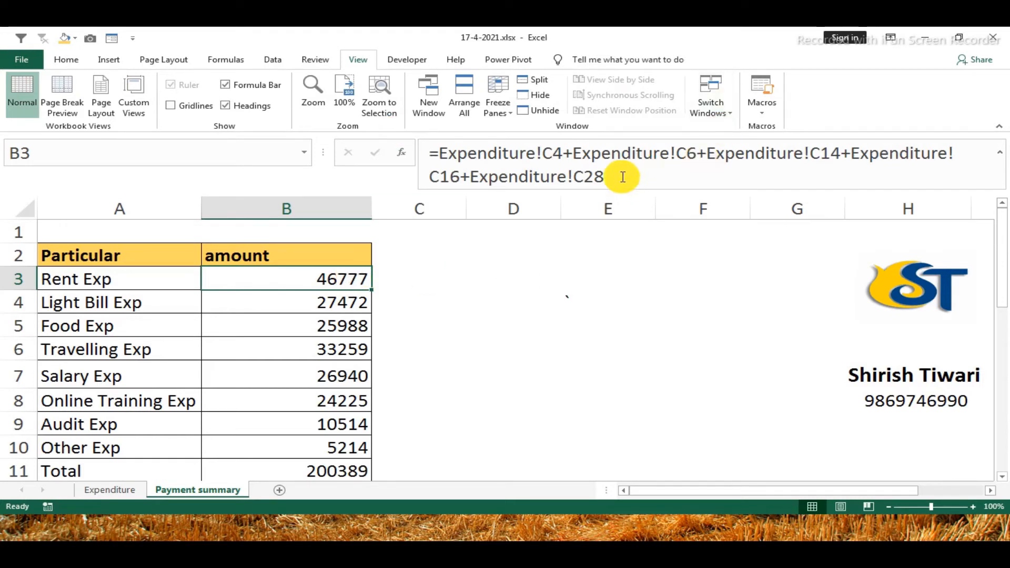
pyautogui.moveTo(613, 173); pyautogui.dragTo(429, 158)
pyautogui.hotkey('ctrl', 'c')
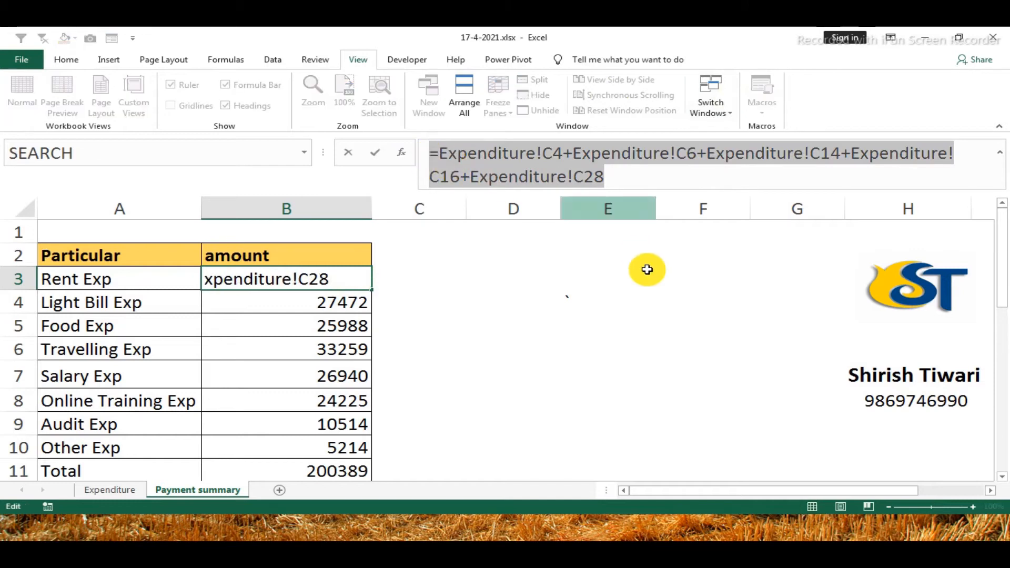
pyautogui.press('Escape')
pyautogui.click(463, 244)
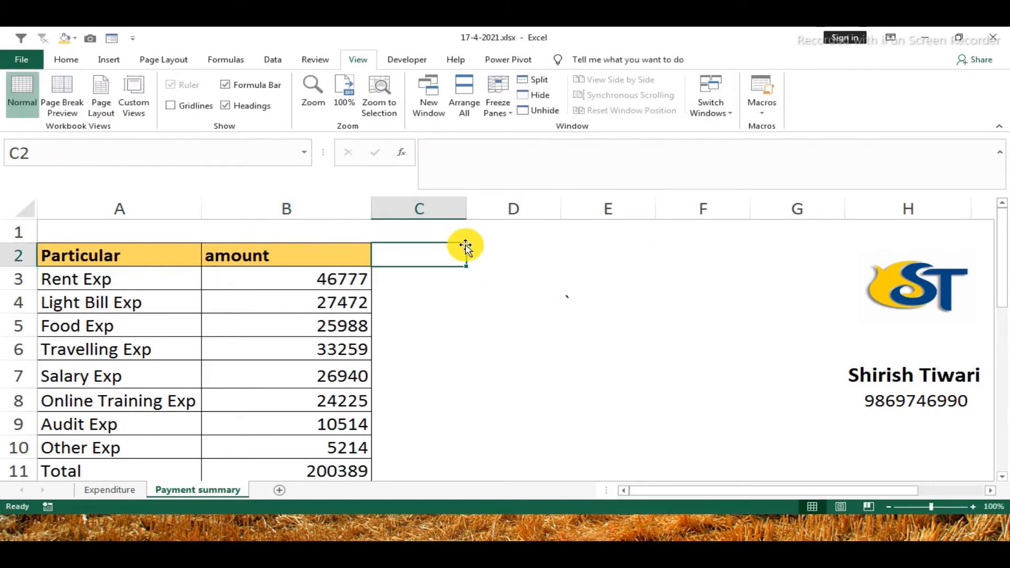
pyautogui.click(456, 234)
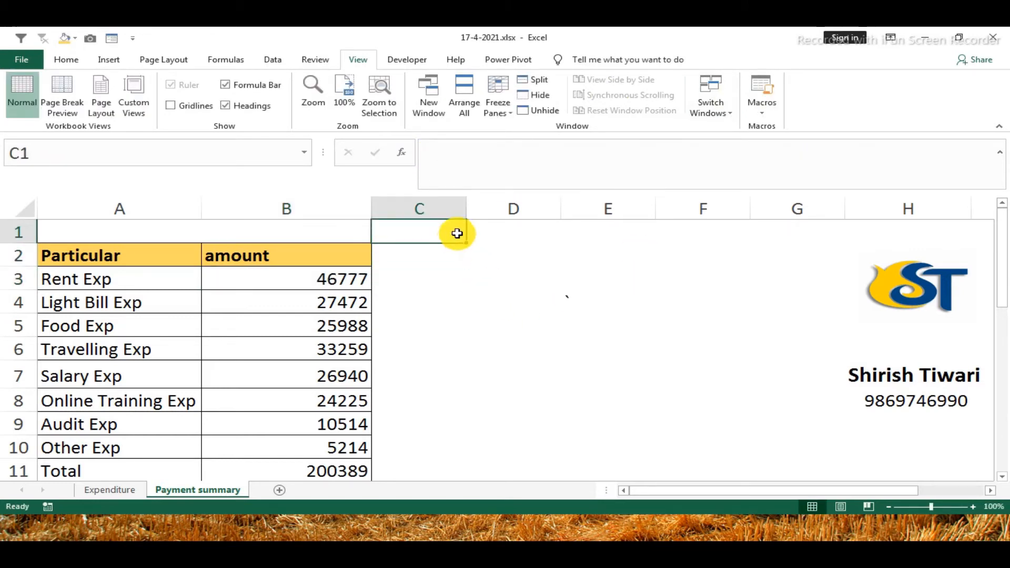
pyautogui.hotkey('ctrl', 'v')
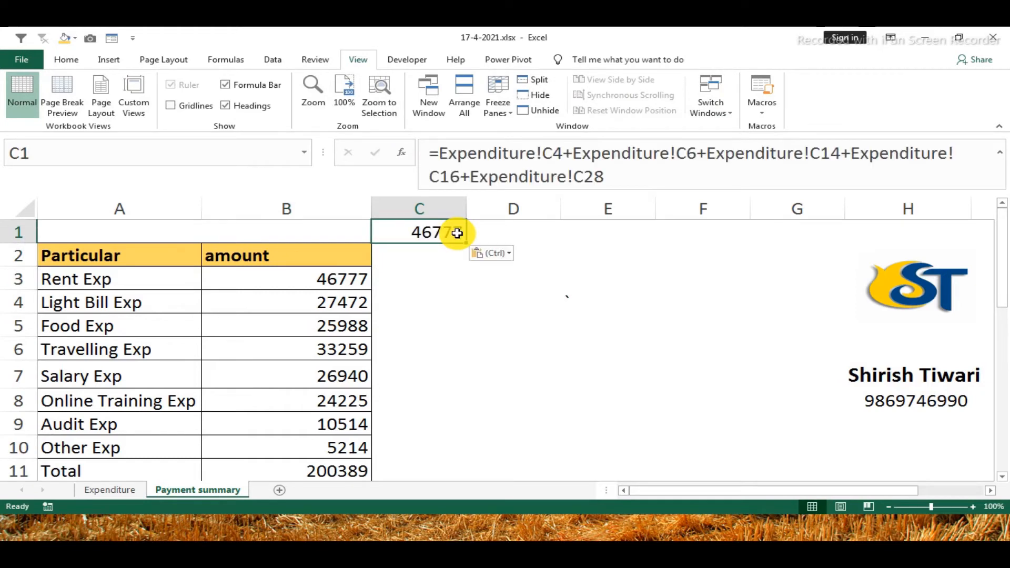
# Turn the formula in C1 into plain text by putting an apostrophe in front of it
pyautogui.click(437, 177)
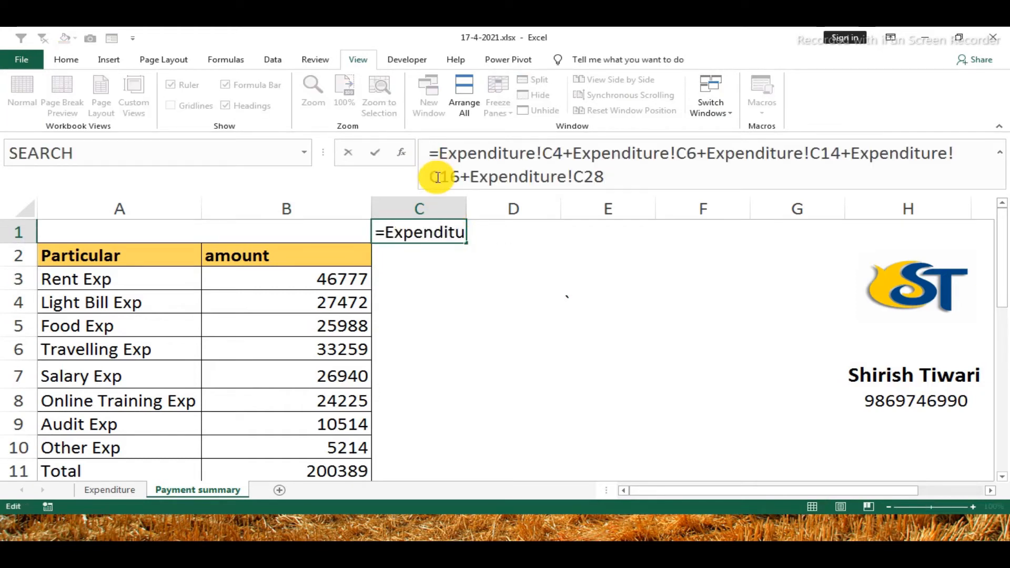
pyautogui.write("'")
pyautogui.click(465, 269)
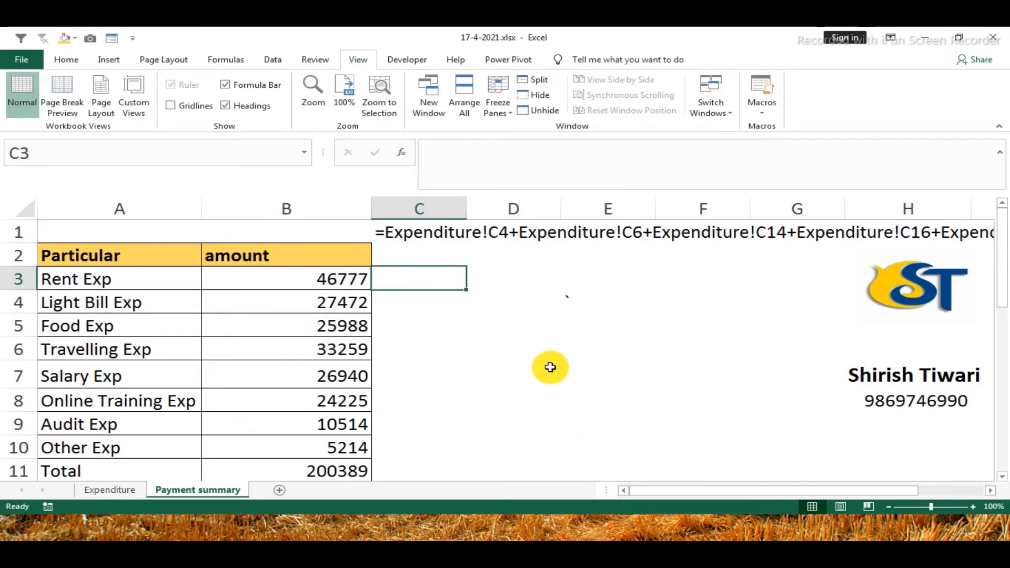
pyautogui.click(409, 234)
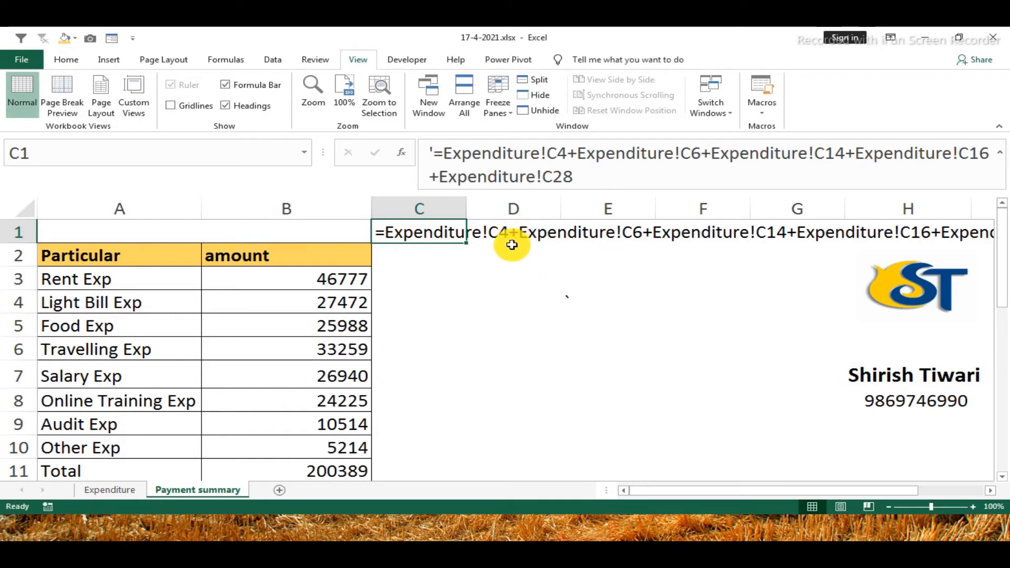
# Select D4 and D5 together, and select the range D5:D6 by entering its address
pyautogui.click(508, 306)
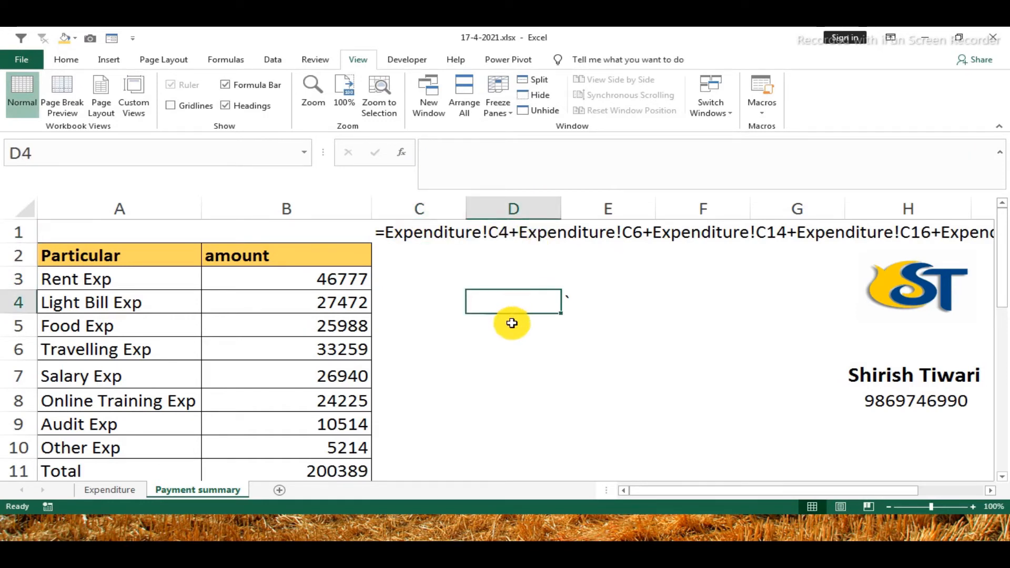
pyautogui.keyDown('ctrl'); pyautogui.click(512, 324); pyautogui.keyUp('ctrl')
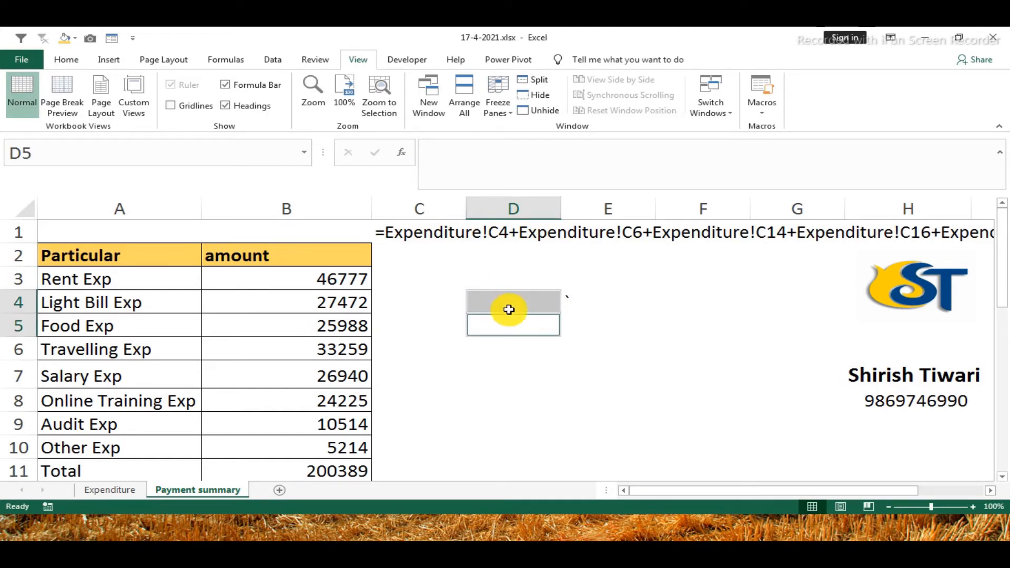
pyautogui.click(143, 153)
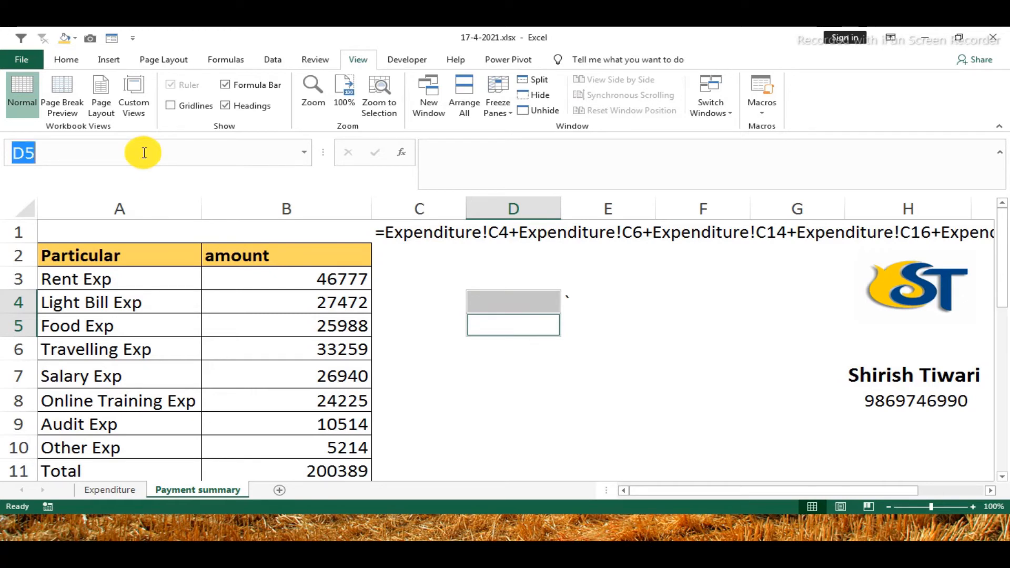
pyautogui.write('d5:d6')
pyautogui.press('Return')
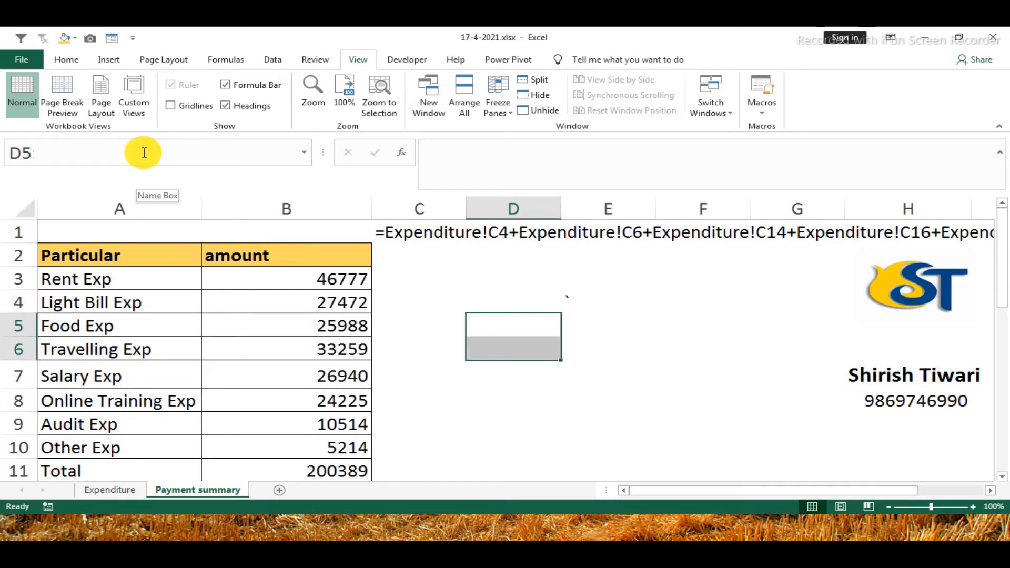
# Replace every plus sign with a comma in the formula text in C1, limiting the replacement to C1:D1
pyautogui.click(395, 234)
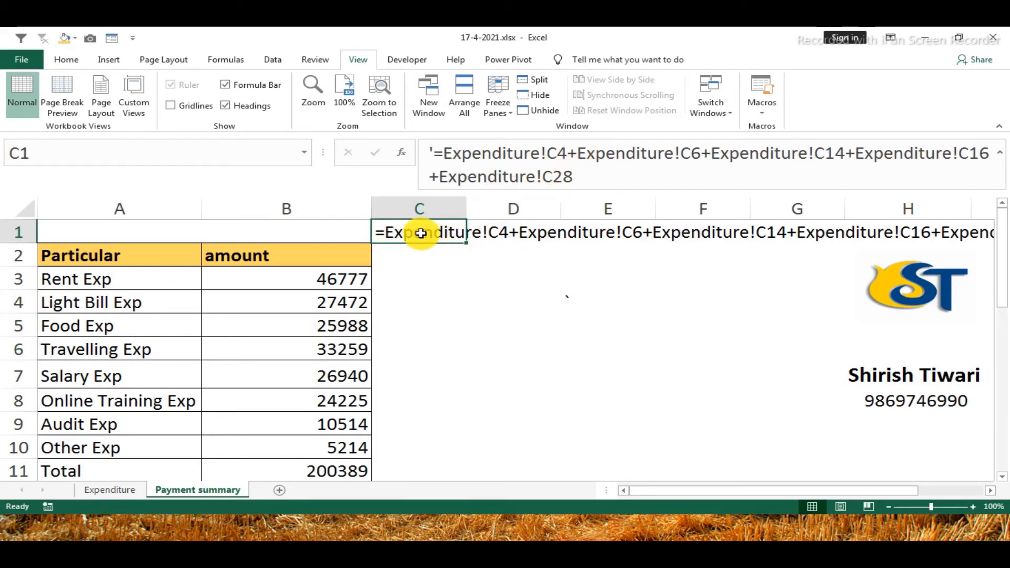
pyautogui.moveTo(419, 233); pyautogui.dragTo(513, 234)
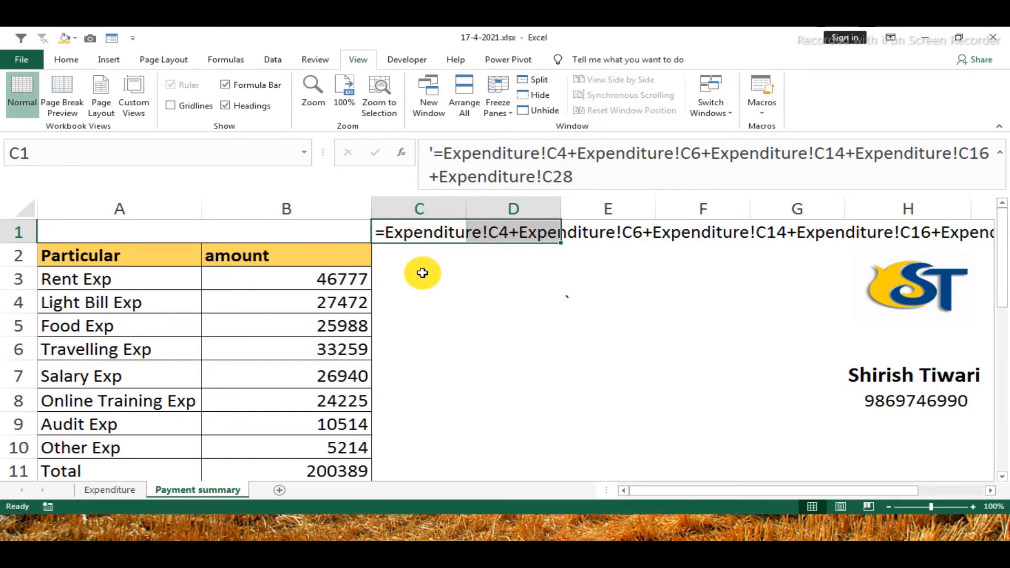
pyautogui.hotkey('ctrl', 'f')
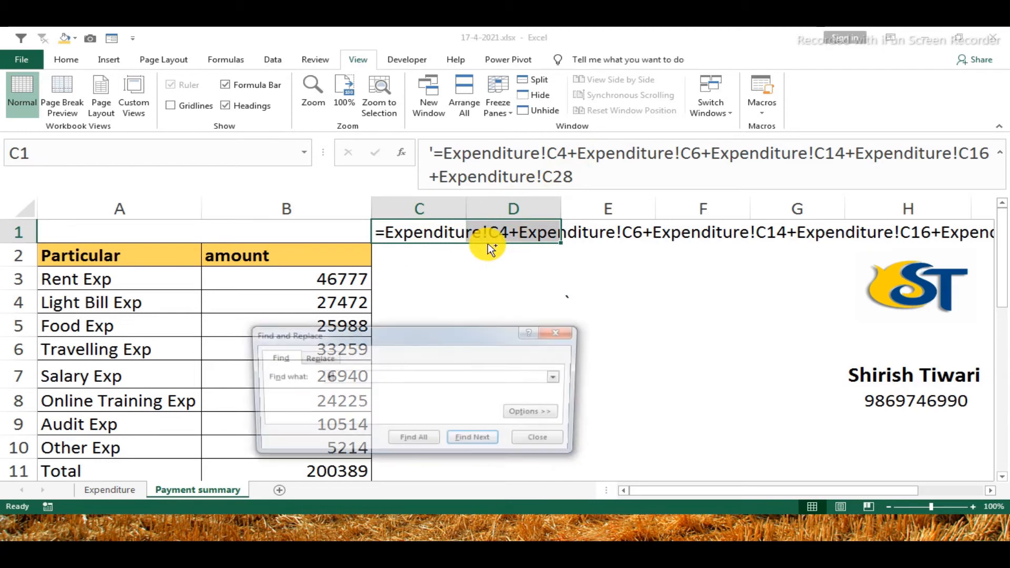
pyautogui.click(317, 360)
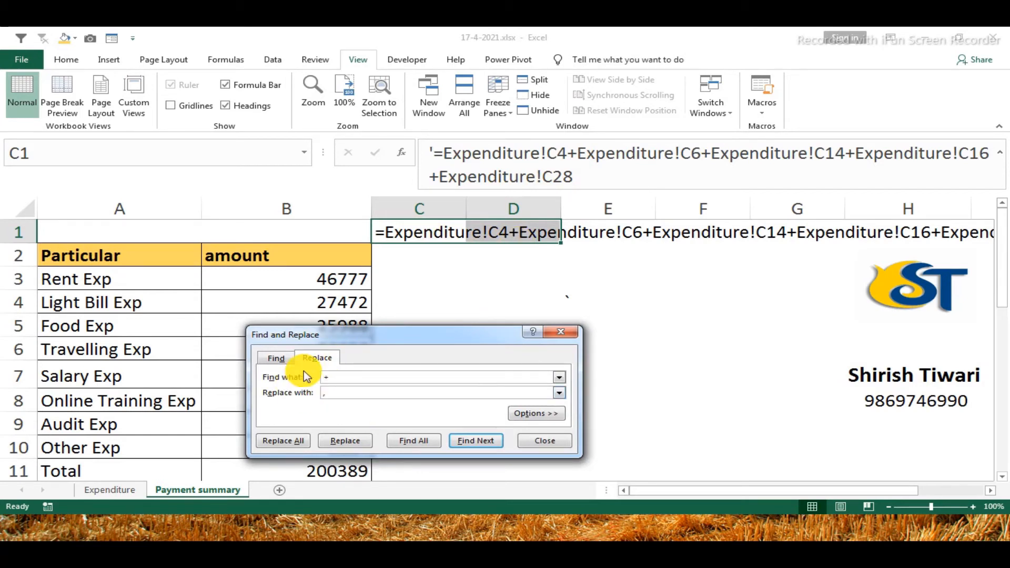
pyautogui.write(',')
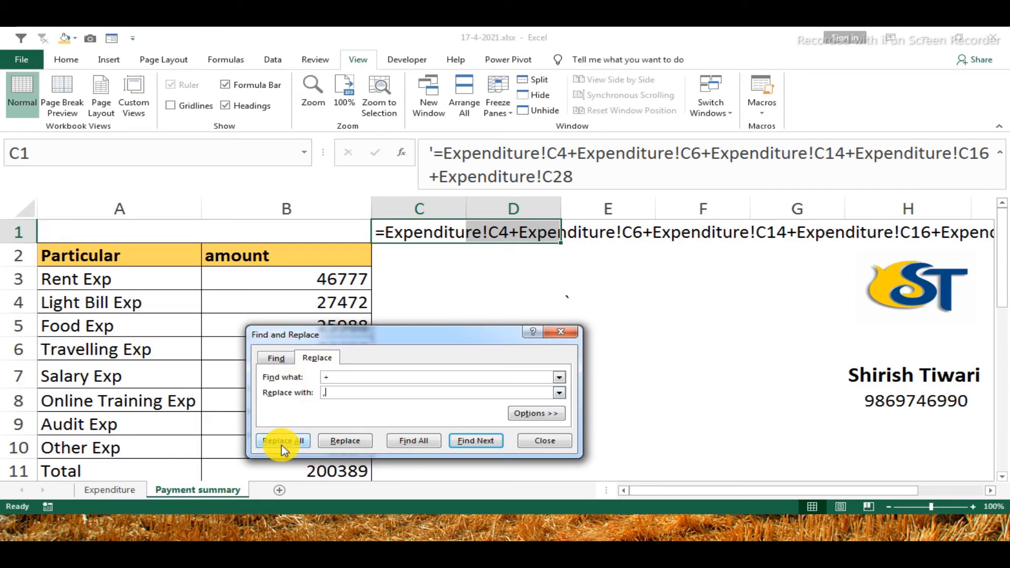
pyautogui.click(282, 450)
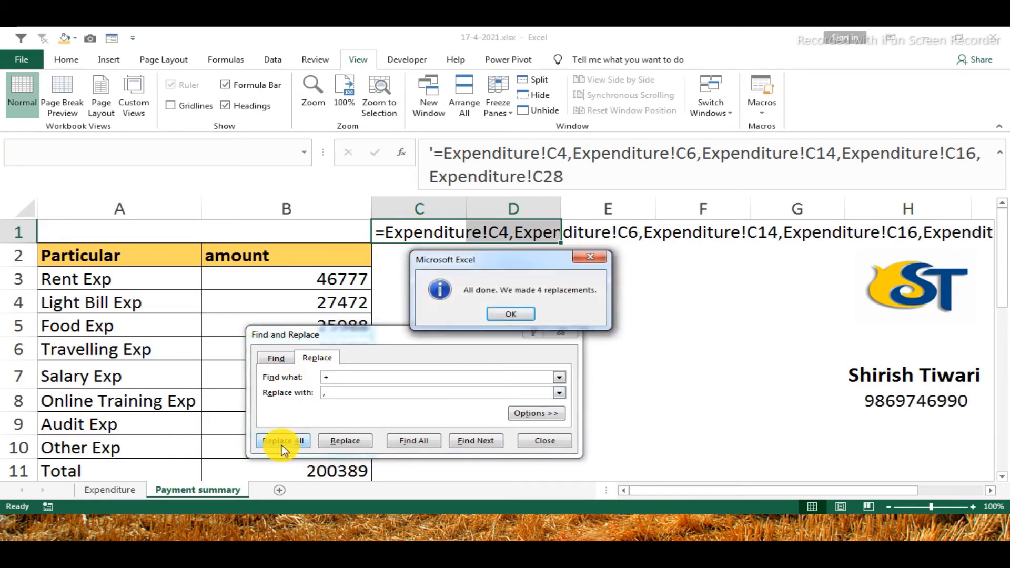
pyautogui.click(520, 315)
pyautogui.click(537, 442)
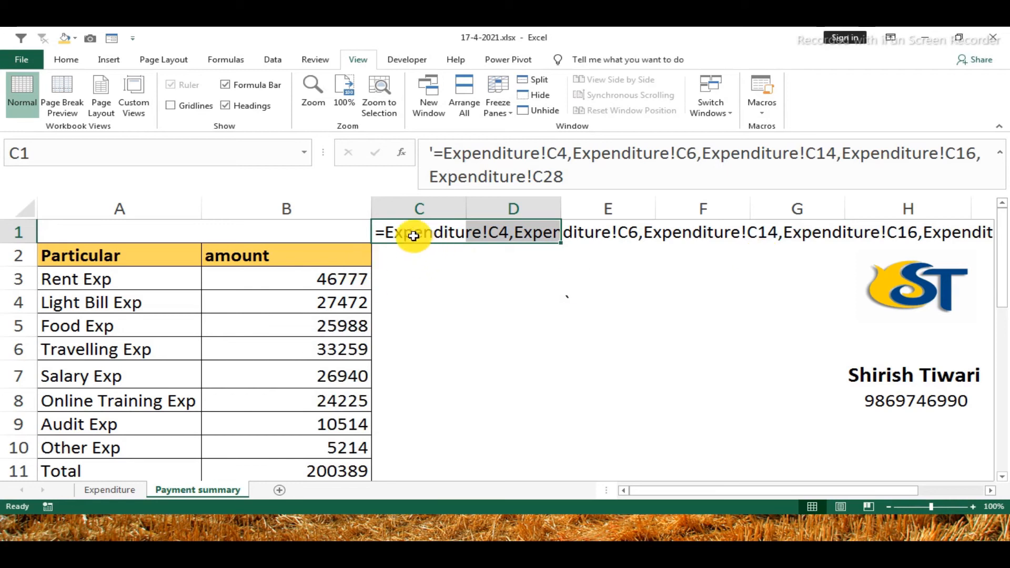
# Copy the comma-separated references from C1 without the apostrophe and equals sign, and use them to select the source cells on the Expenditure sheet
pyautogui.moveTo(582, 177); pyautogui.dragTo(444, 153)
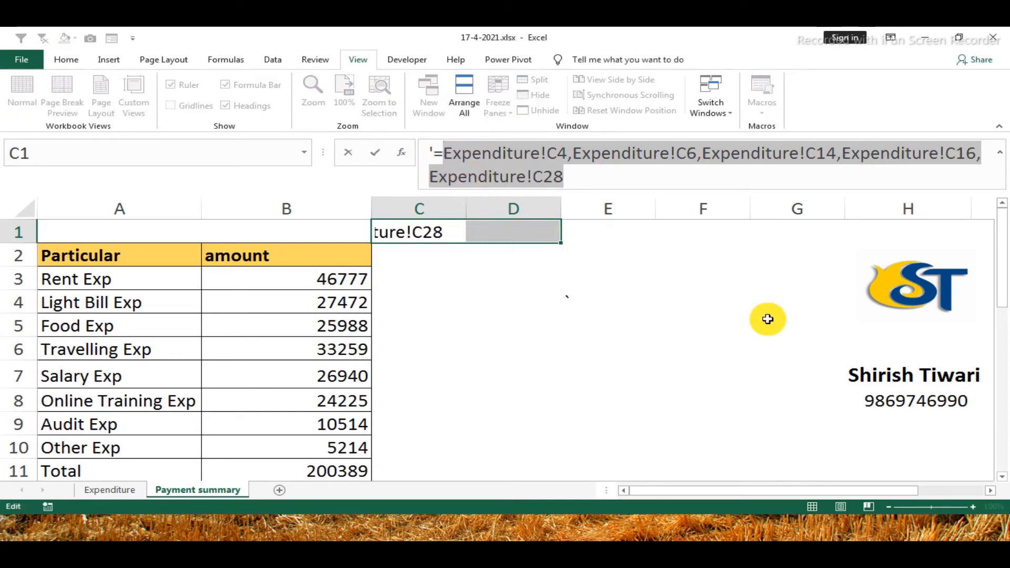
pyautogui.press('Escape')
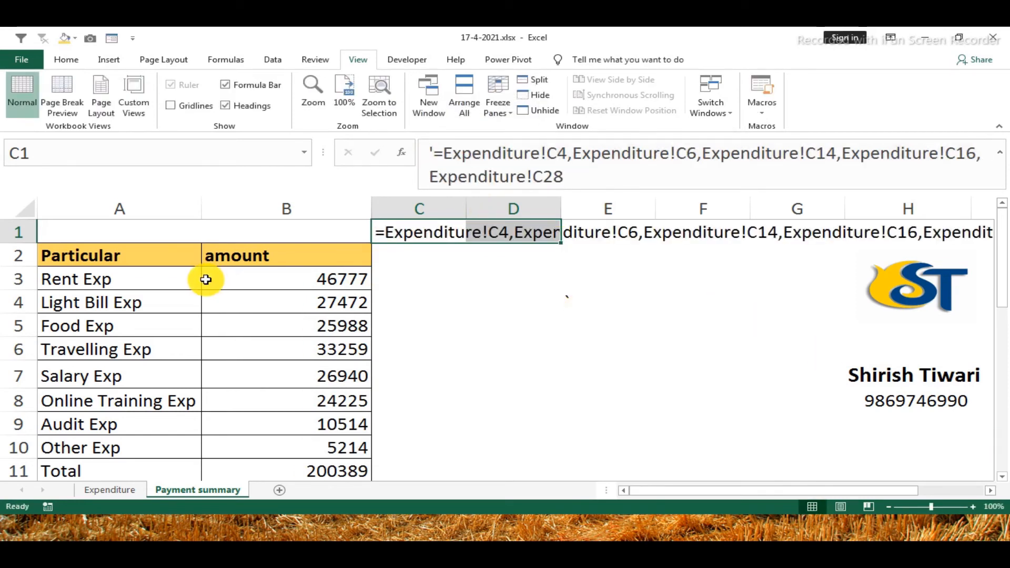
pyautogui.click(119, 490)
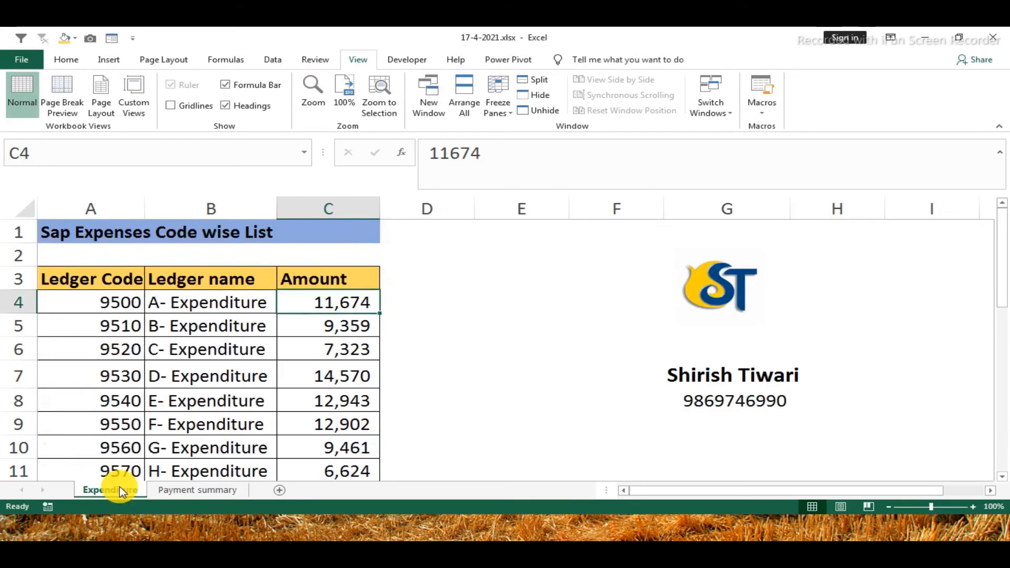
pyautogui.click(38, 157)
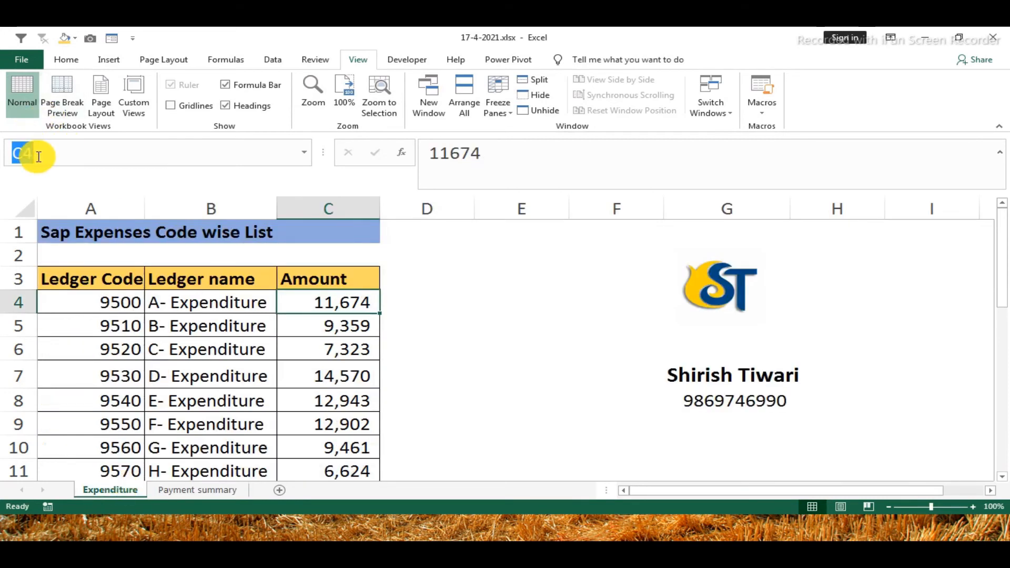
pyautogui.hotkey('ctrl', 'v')
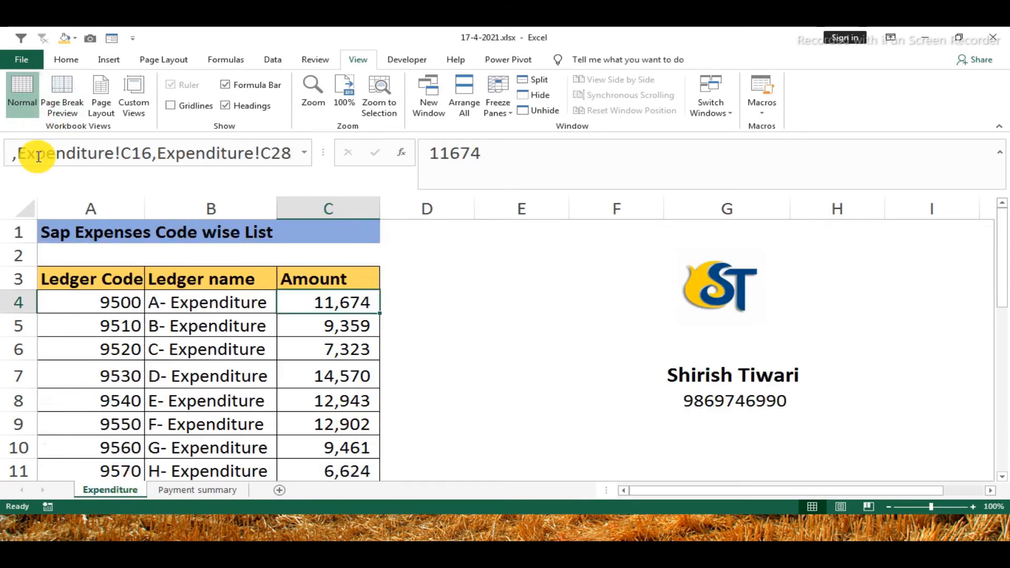
pyautogui.press('Return')
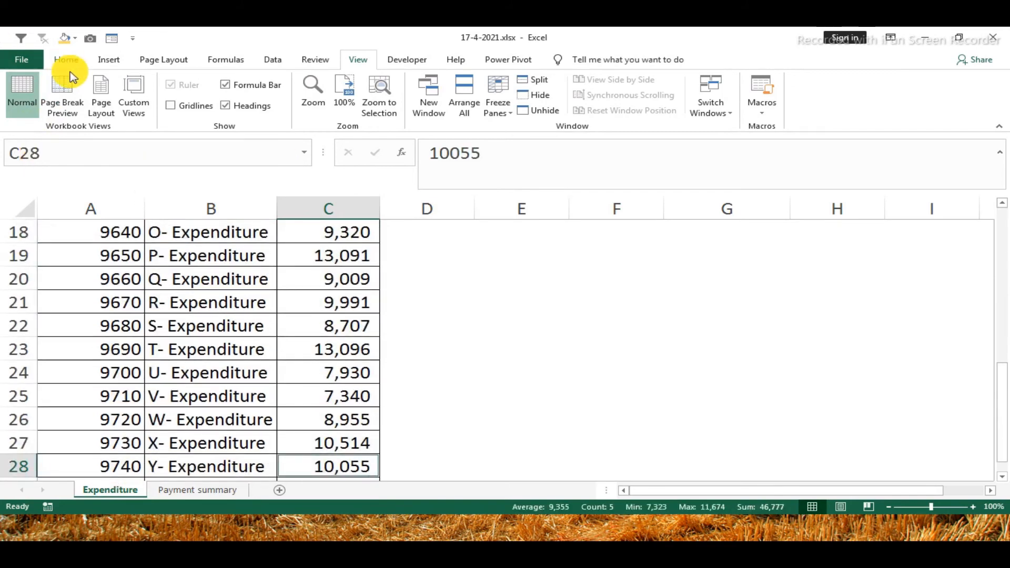
# Fill the selected Amount cells with gold, change the fill to dark blue, and check the highlighted cells down column C
pyautogui.click(66, 39)
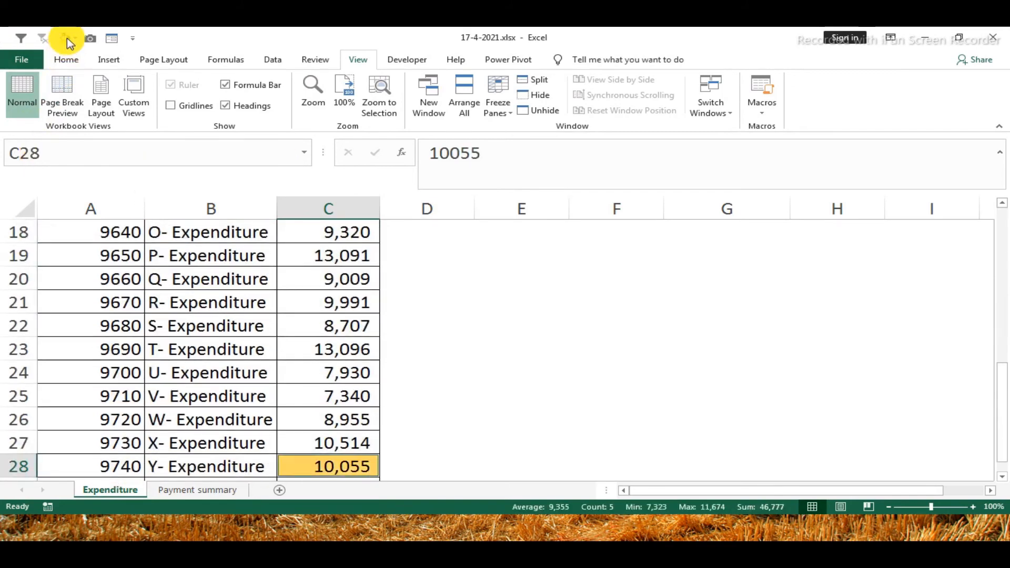
pyautogui.scroll(6, 376, 379)
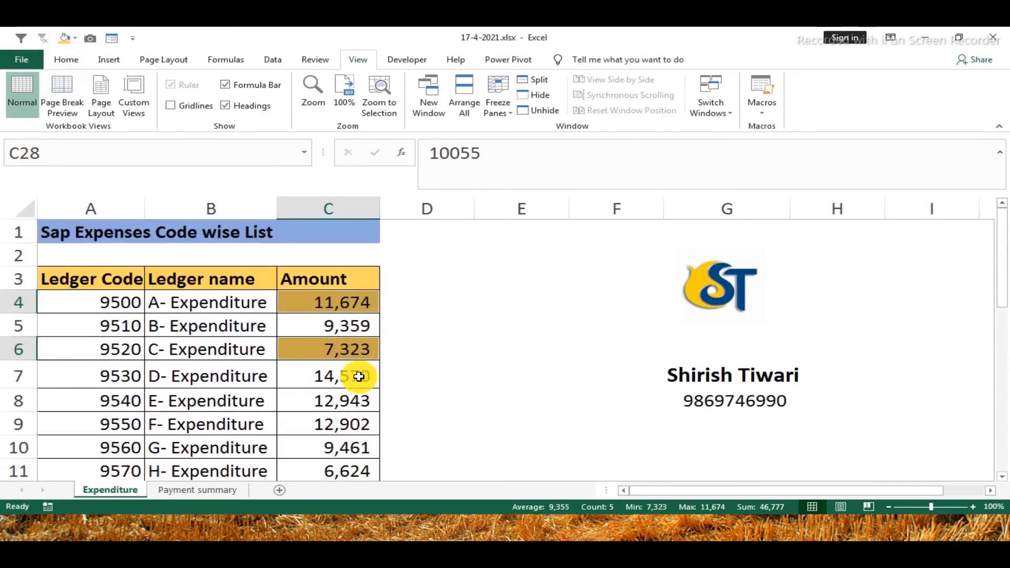
pyautogui.click(75, 40)
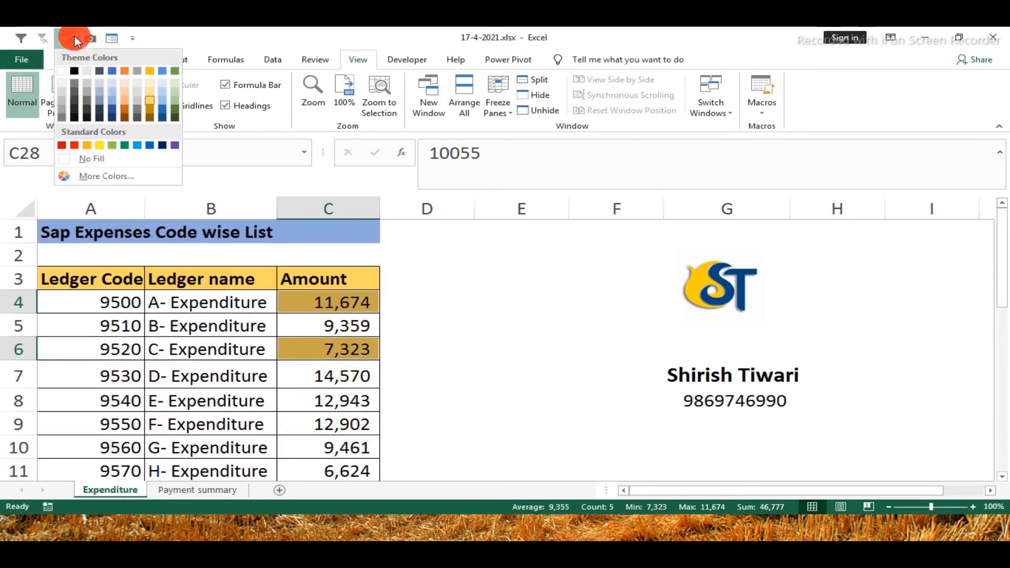
pyautogui.click(112, 109)
pyautogui.scroll(-7, 374, 304)
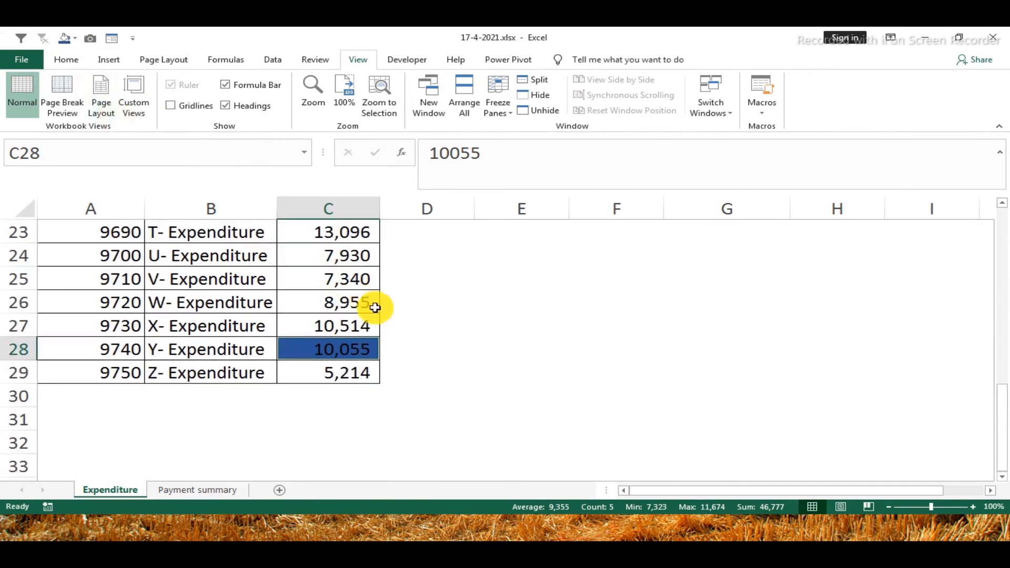
pyautogui.click(388, 310)
pyautogui.scroll(7, 410, 318)
pyautogui.scroll(1, 410, 318)
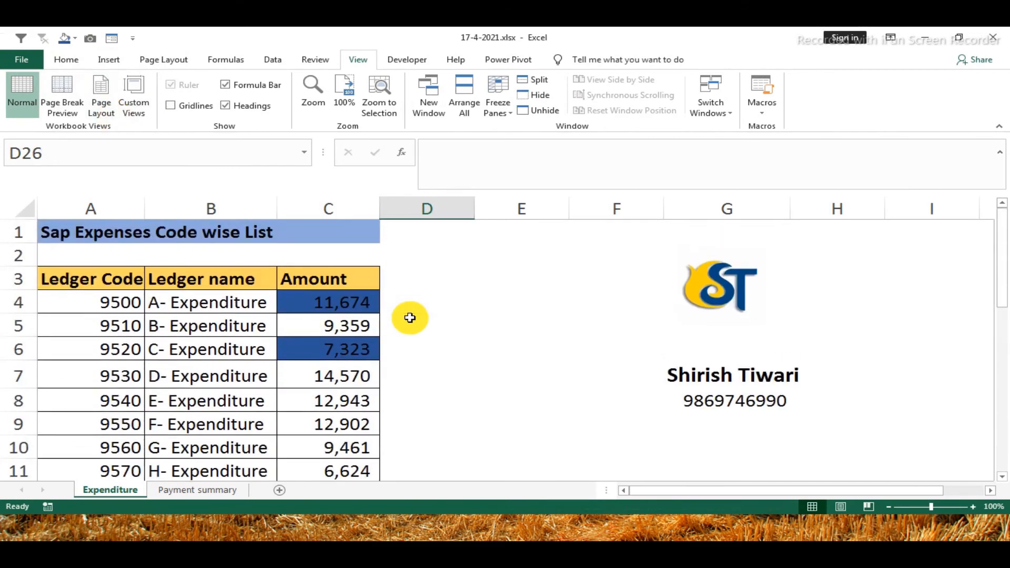
pyautogui.scroll(-5, 410, 319)
pyautogui.scroll(-2, 409, 320)
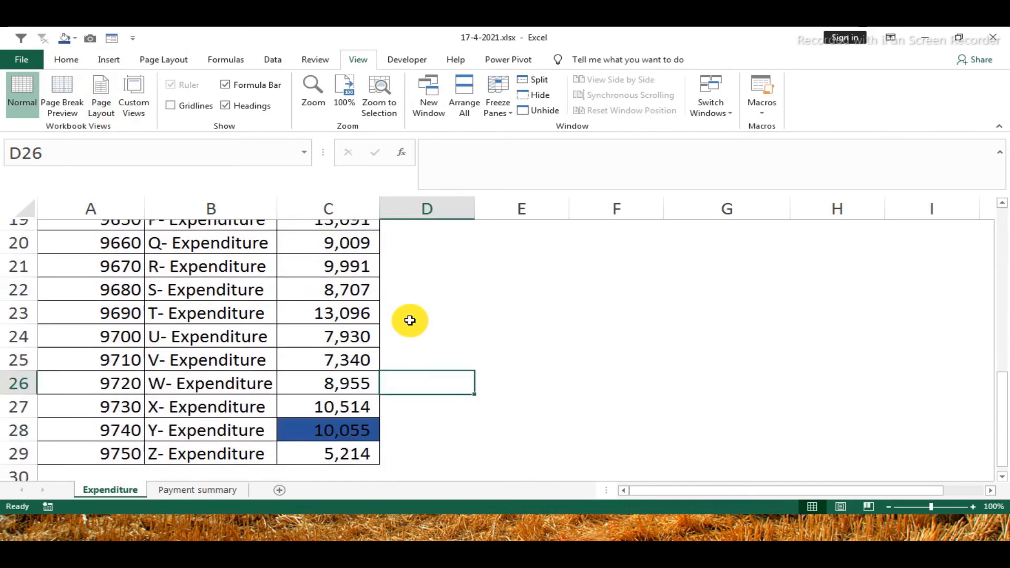
# Add up the highlighted Amount cells in D4 of the Expenditure sheet with the formula =C4+C6+C14+C16+C28
pyautogui.scroll(7, 410, 318)
pyautogui.click(441, 306)
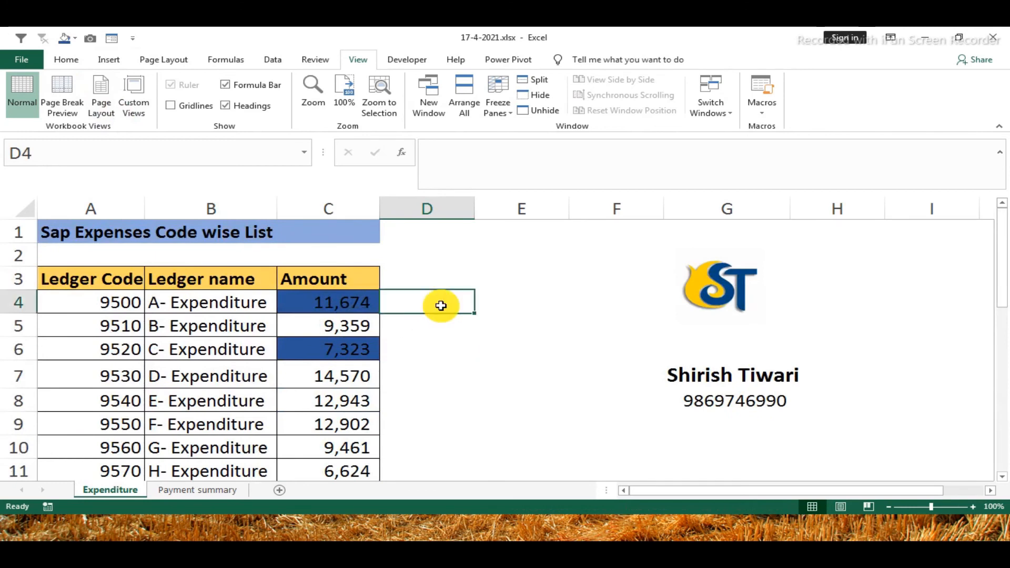
pyautogui.write('=')
pyautogui.click(353, 307)
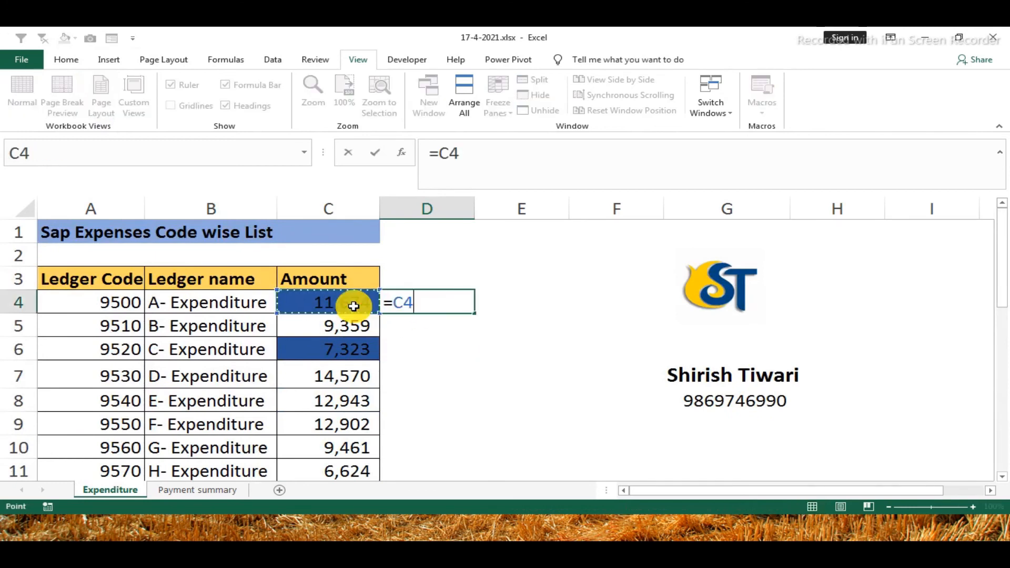
pyautogui.write('+')
pyautogui.click(327, 342)
pyautogui.write('+')
pyautogui.scroll(-3, 422, 368)
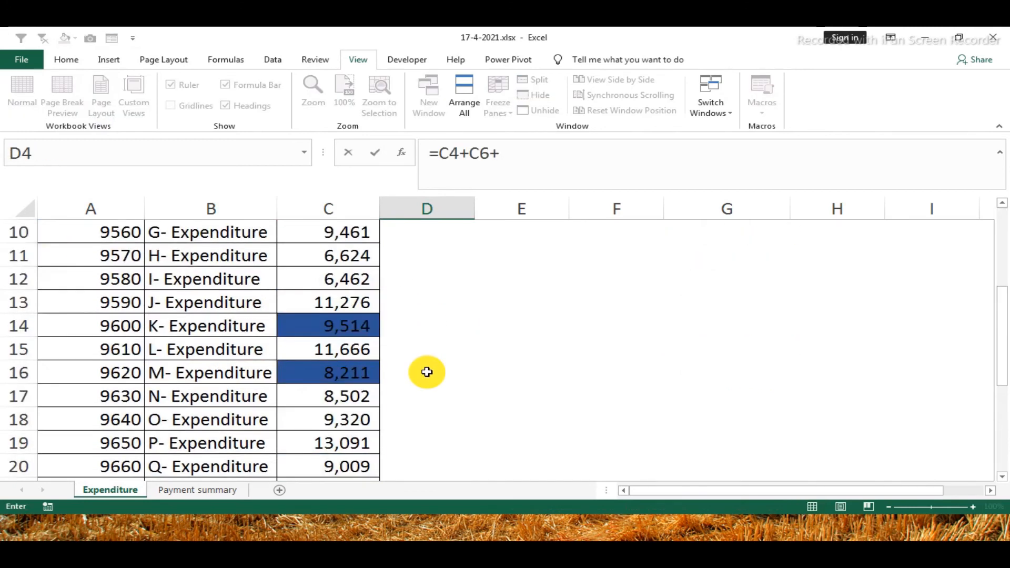
pyautogui.click(340, 319)
pyautogui.write('+')
pyautogui.click(368, 371)
pyautogui.write('+')
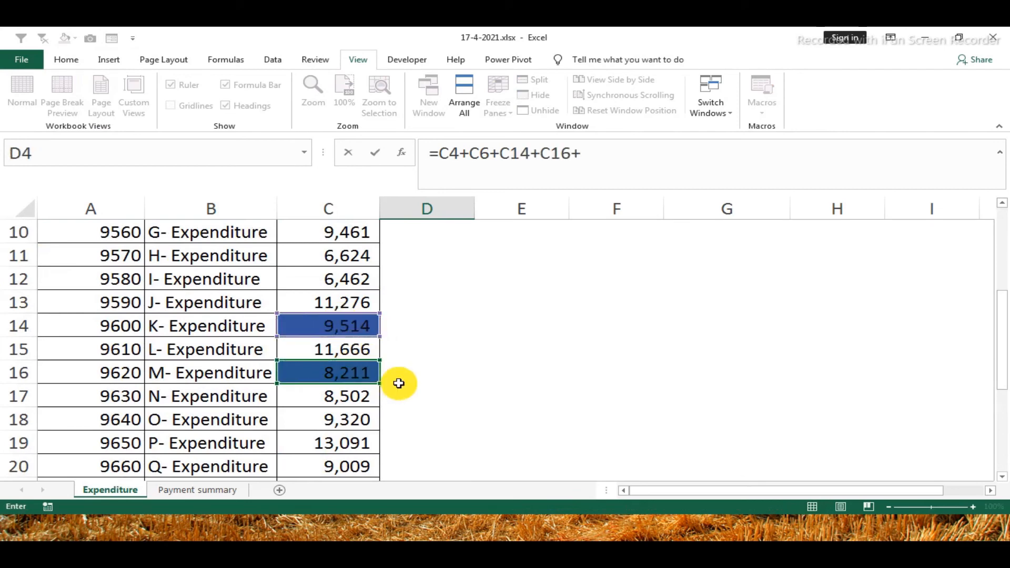
pyautogui.scroll(-3, 399, 383)
pyautogui.click(338, 442)
pyautogui.scroll(-2, 390, 424)
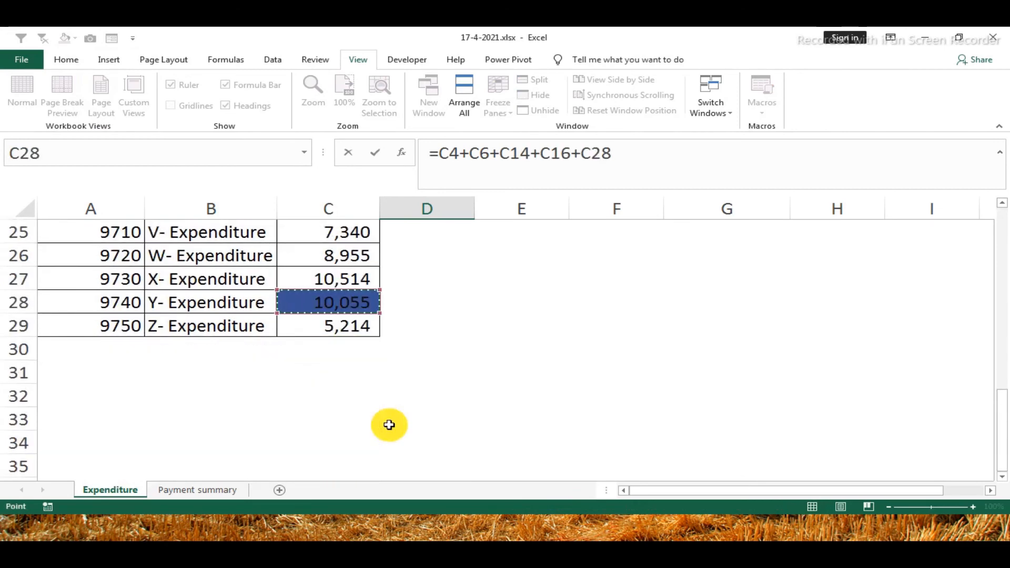
pyautogui.press('Return')
# Compare the sum in D4 with the Rent Exp amount and its formula in B3 on the Payment summary sheet
pyautogui.scroll(2, 394, 424)
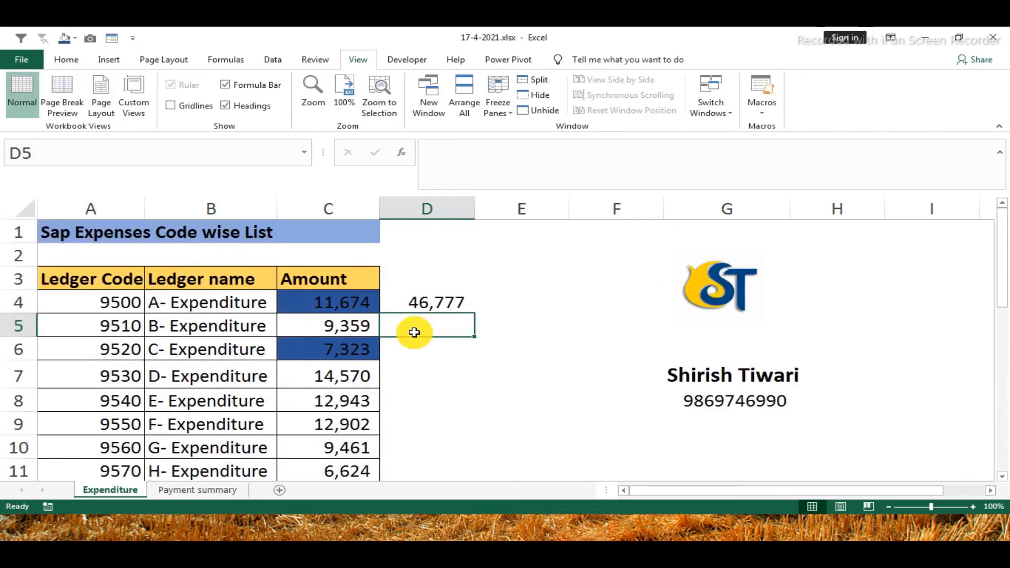
pyautogui.click(414, 304)
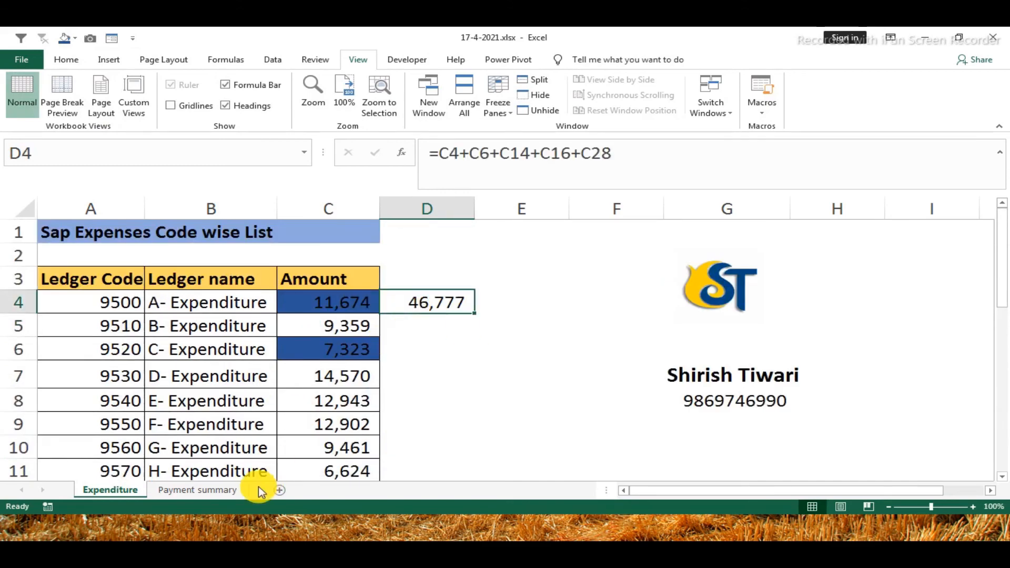
pyautogui.click(182, 490)
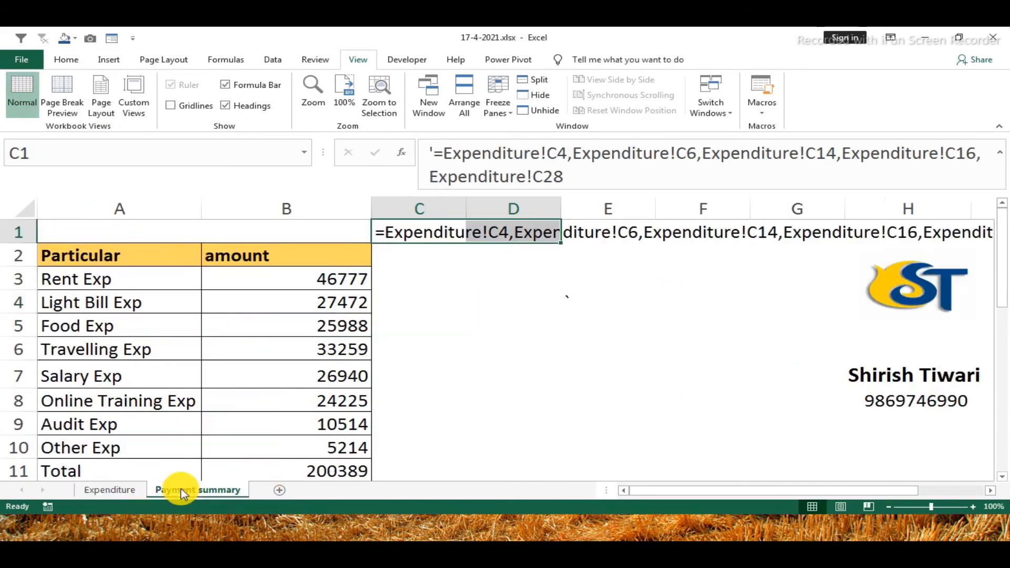
pyautogui.click(321, 285)
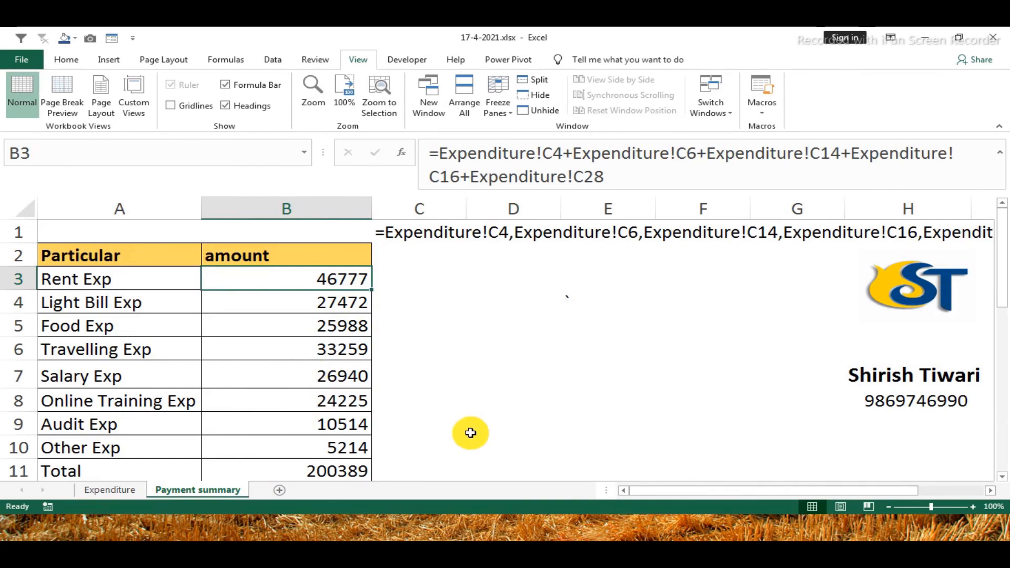
# Enter the contact's e-mail address in D5 of the Payment summary sheet
pyautogui.click(521, 317)
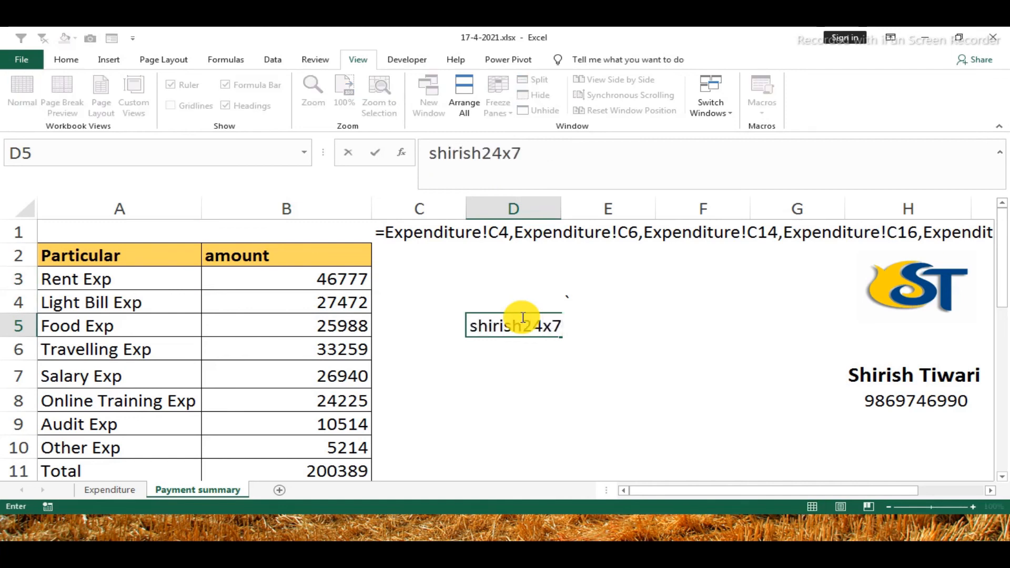
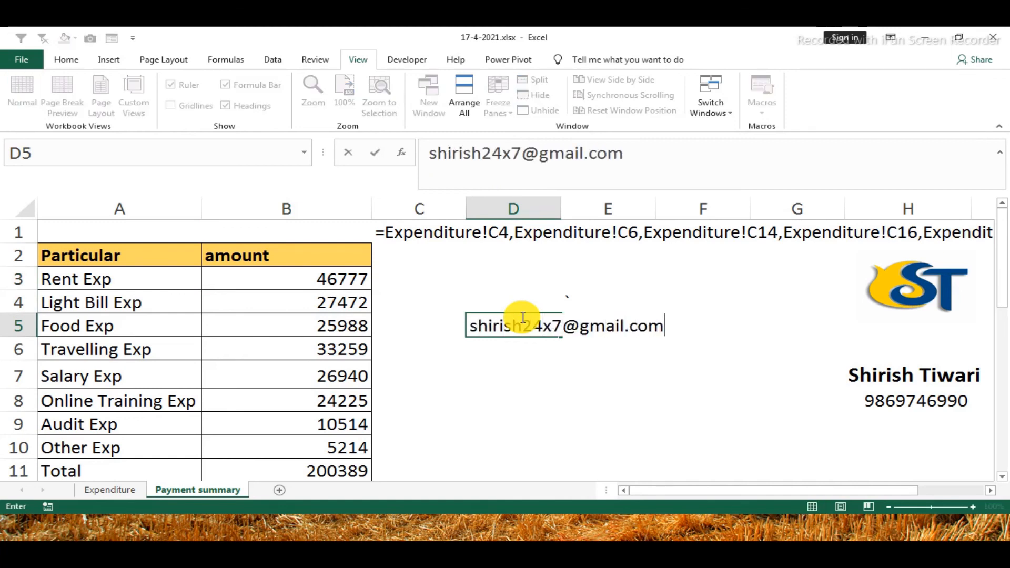
pyautogui.press('Return')
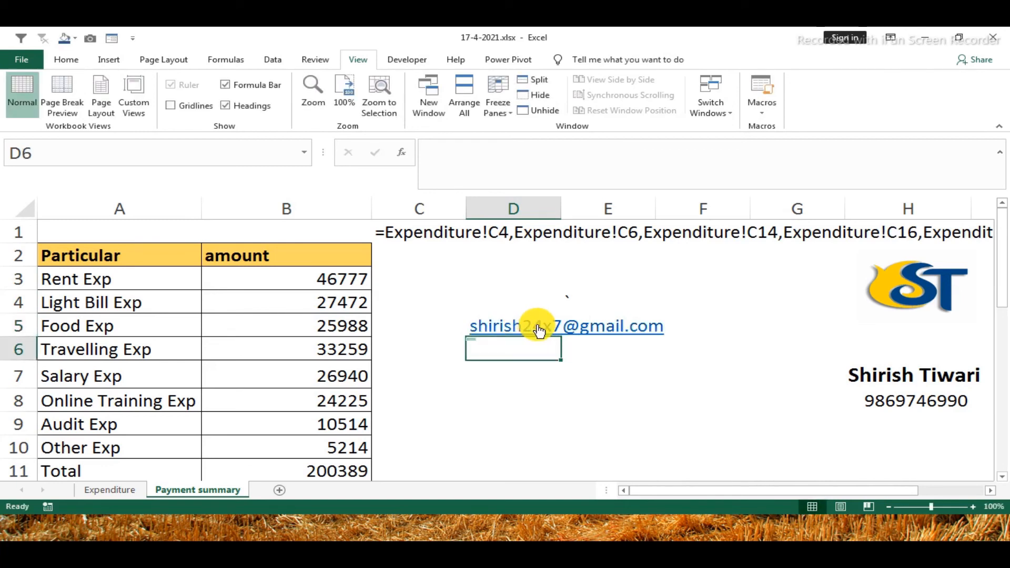